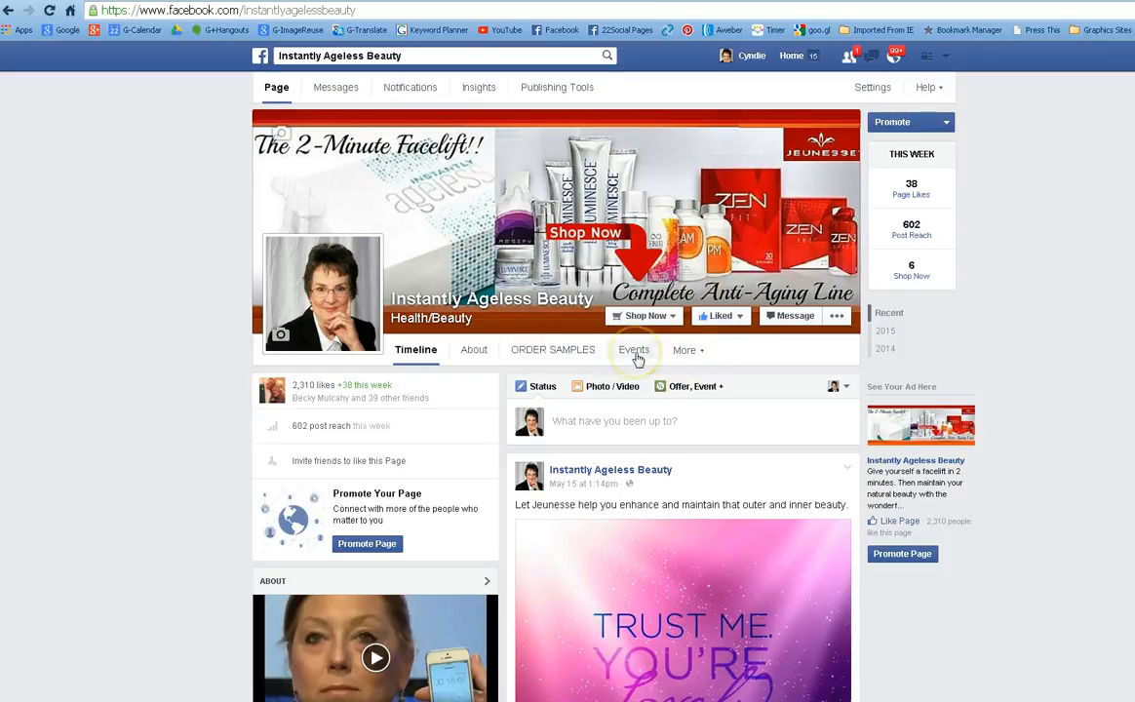
Open the page's settings and examine the list of added apps for the Events app.
click(687, 353)
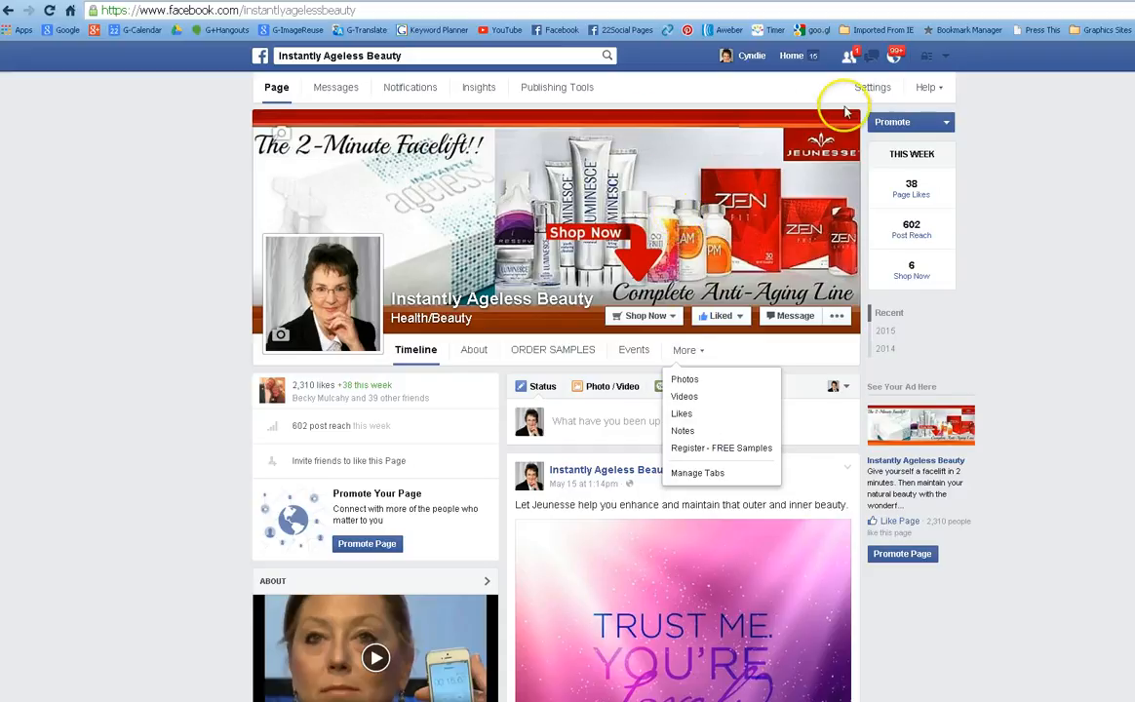
click(873, 89)
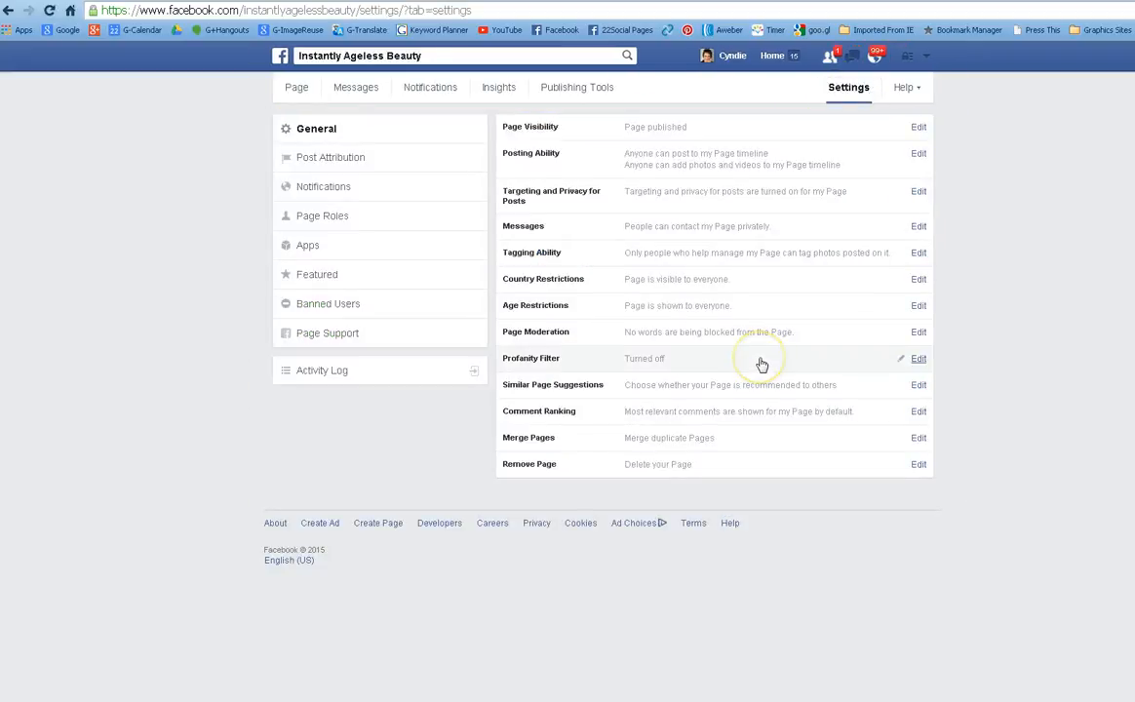
key(ctrl+plus)
key(ctrl+plus)
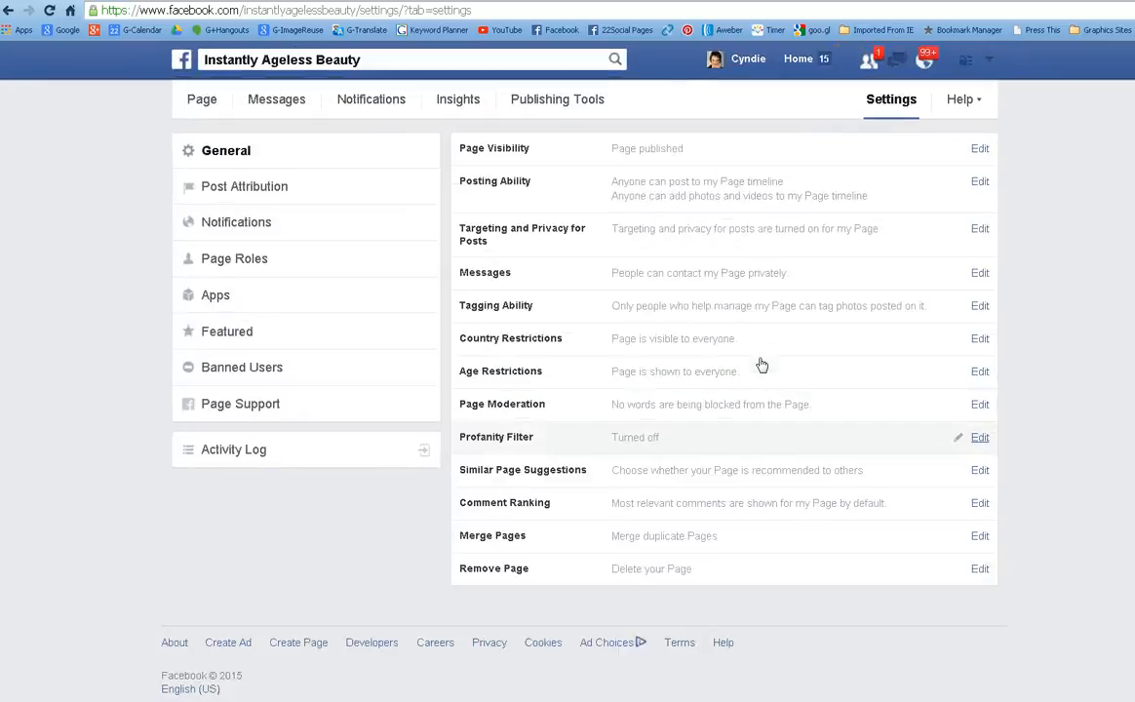
key(ctrl+plus)
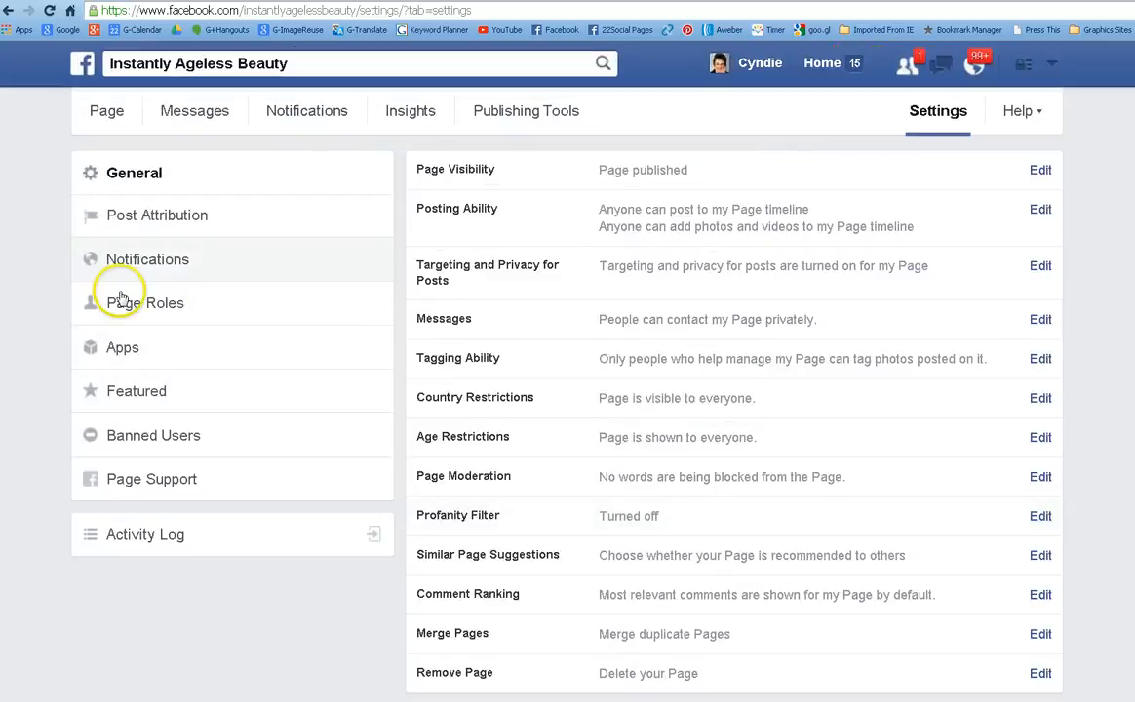
click(119, 348)
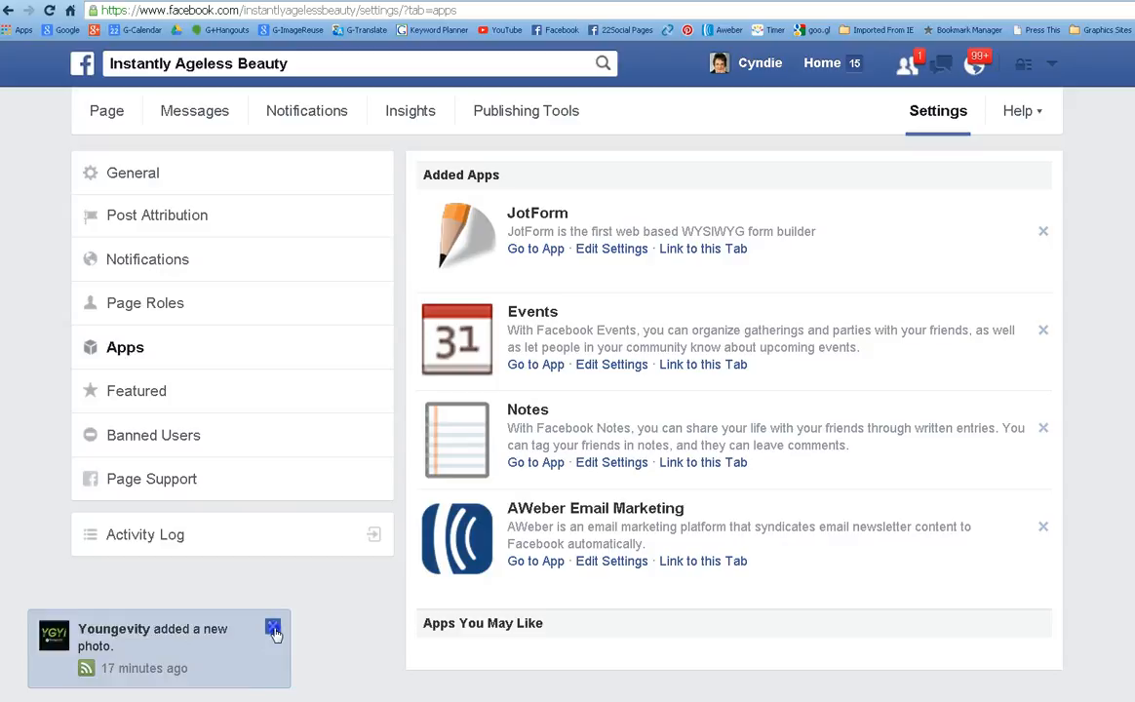
click(274, 627)
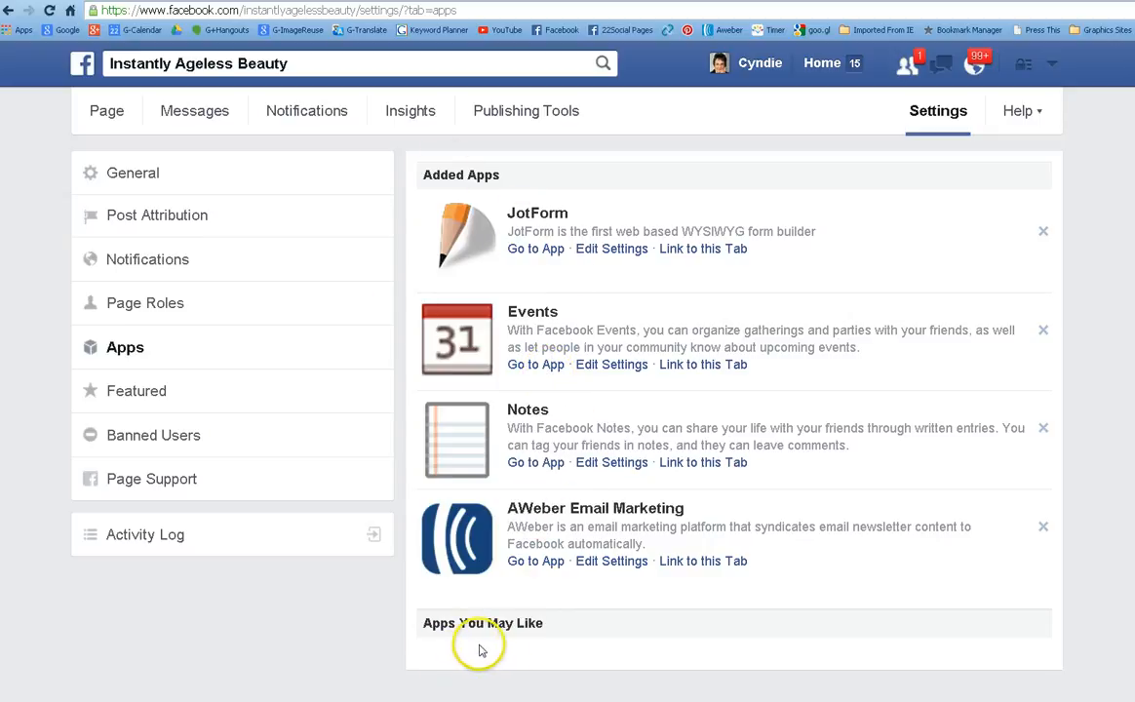
click(554, 634)
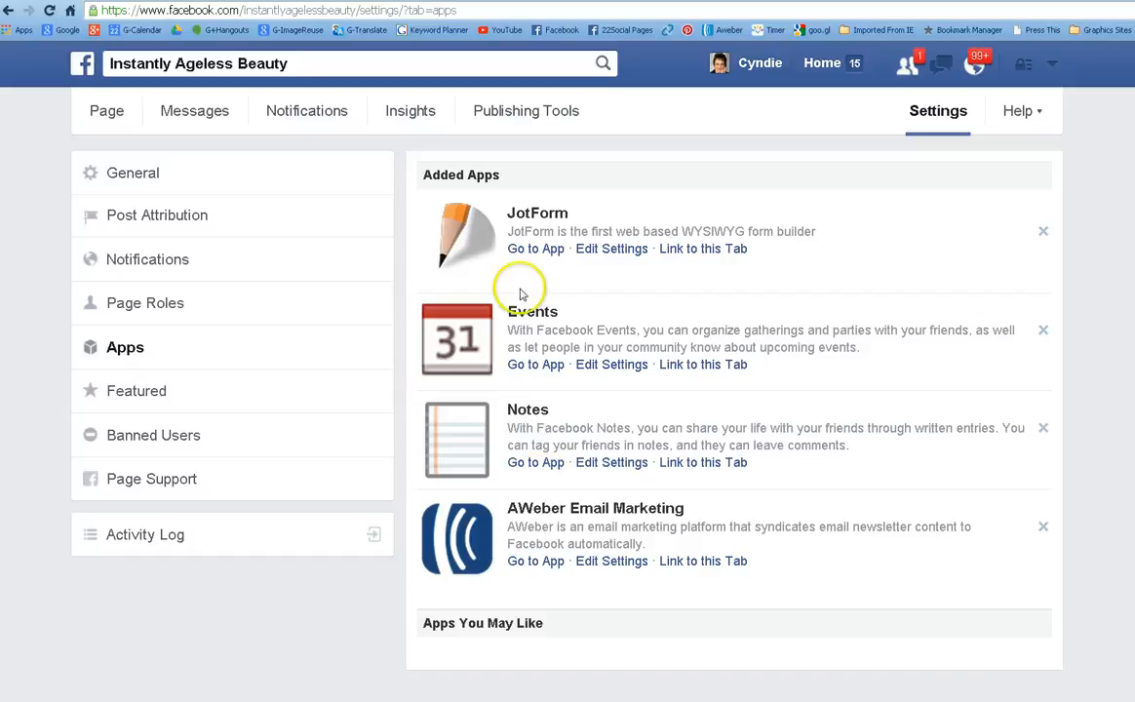
Return to the Instantly Ageless Beauty page and open its Events section.
click(103, 111)
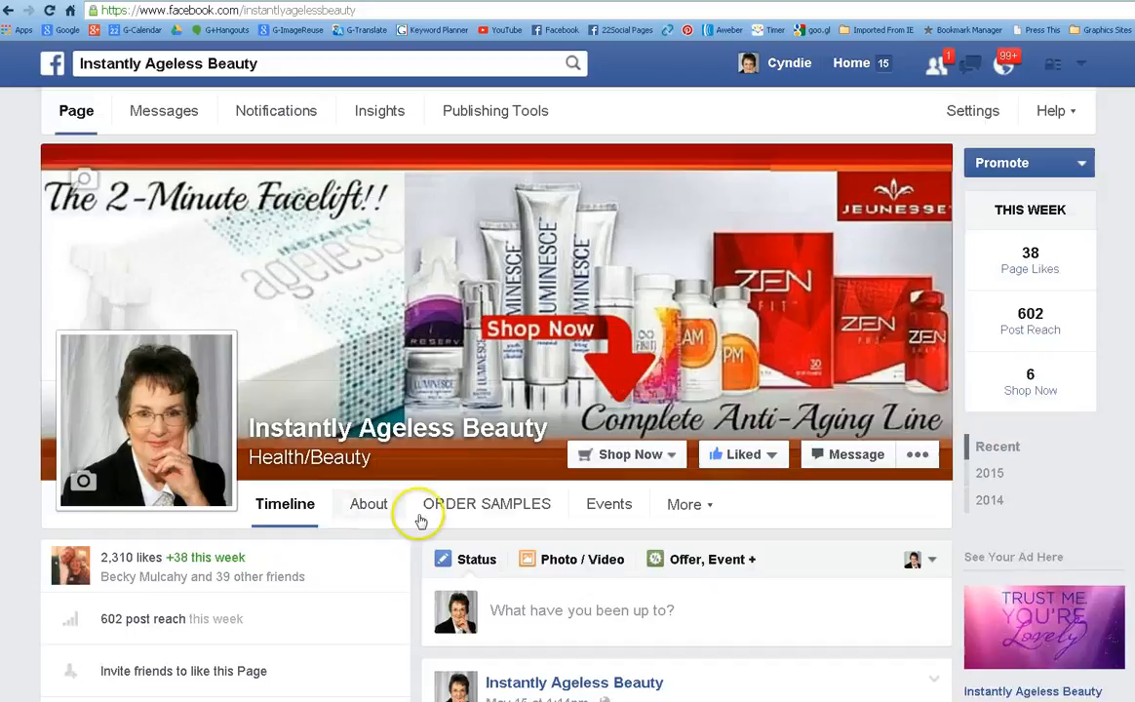
scroll(431, 520, down, 1)
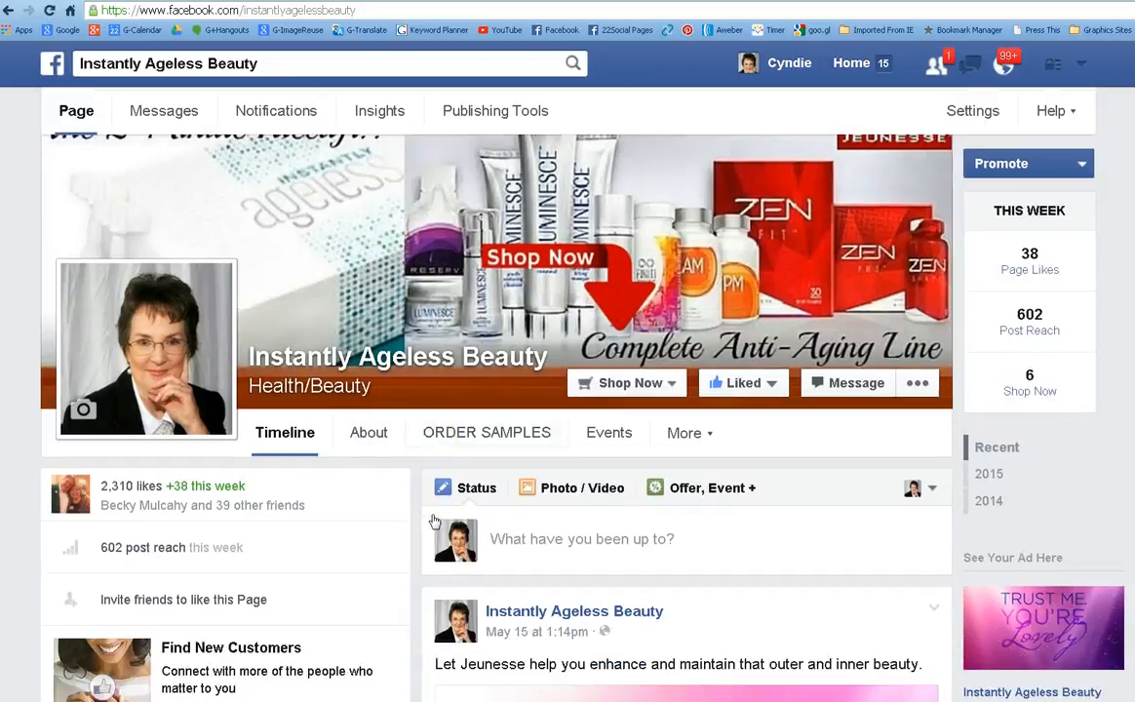
click(605, 435)
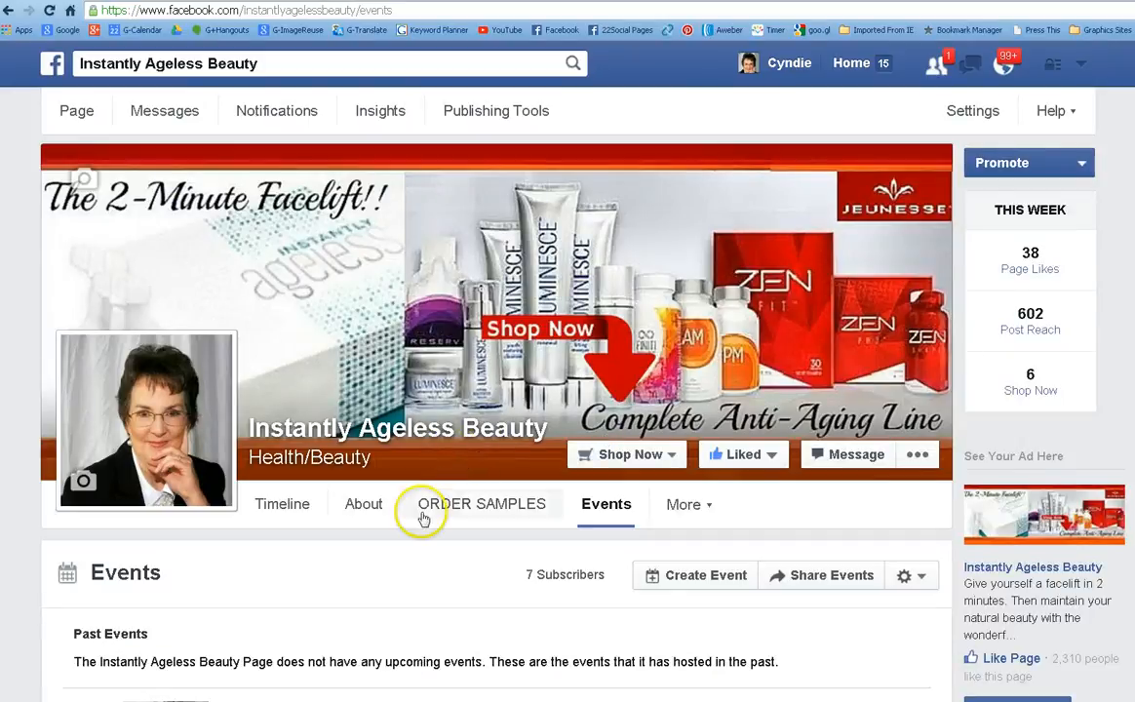
View the past JEUNESSE Ageless Event in Paducah, KY, including its host, and return to the page's events list.
scroll(418, 547, down, 2)
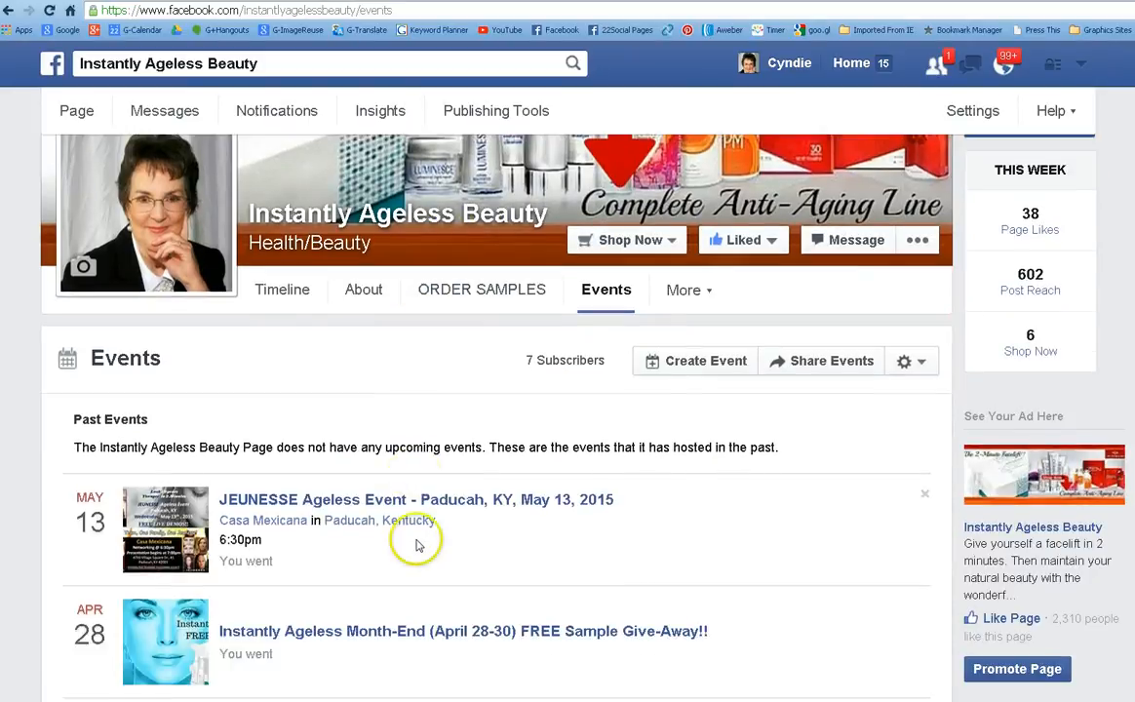
click(394, 501)
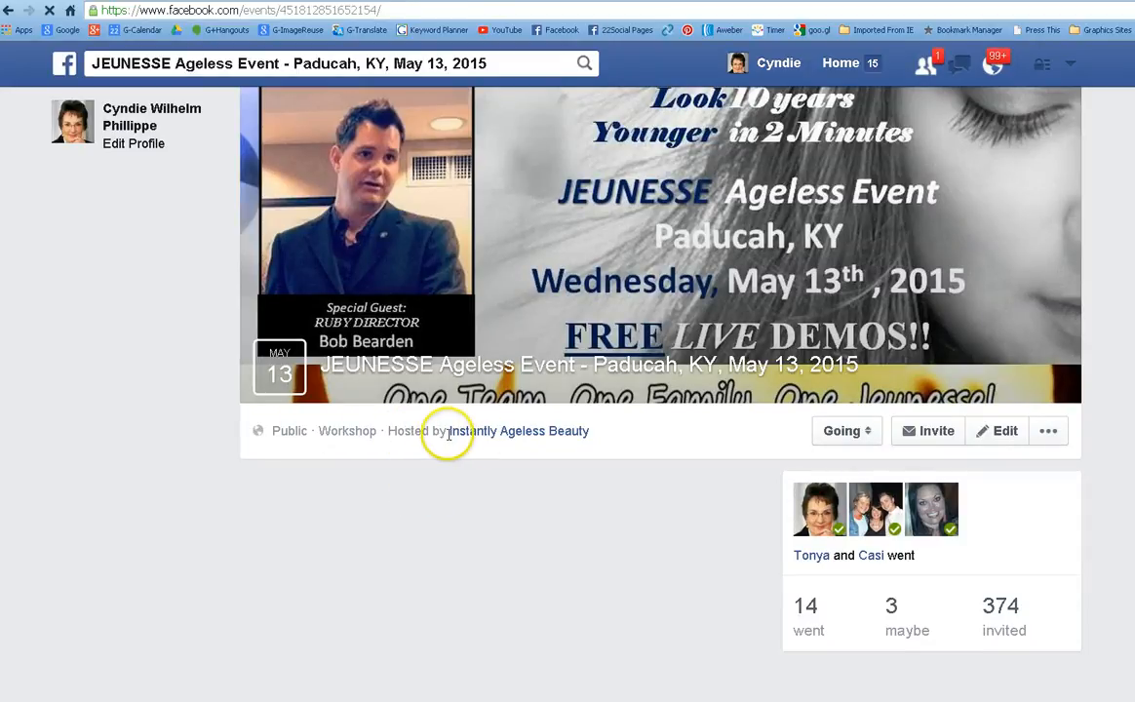
mouse_move(506, 440)
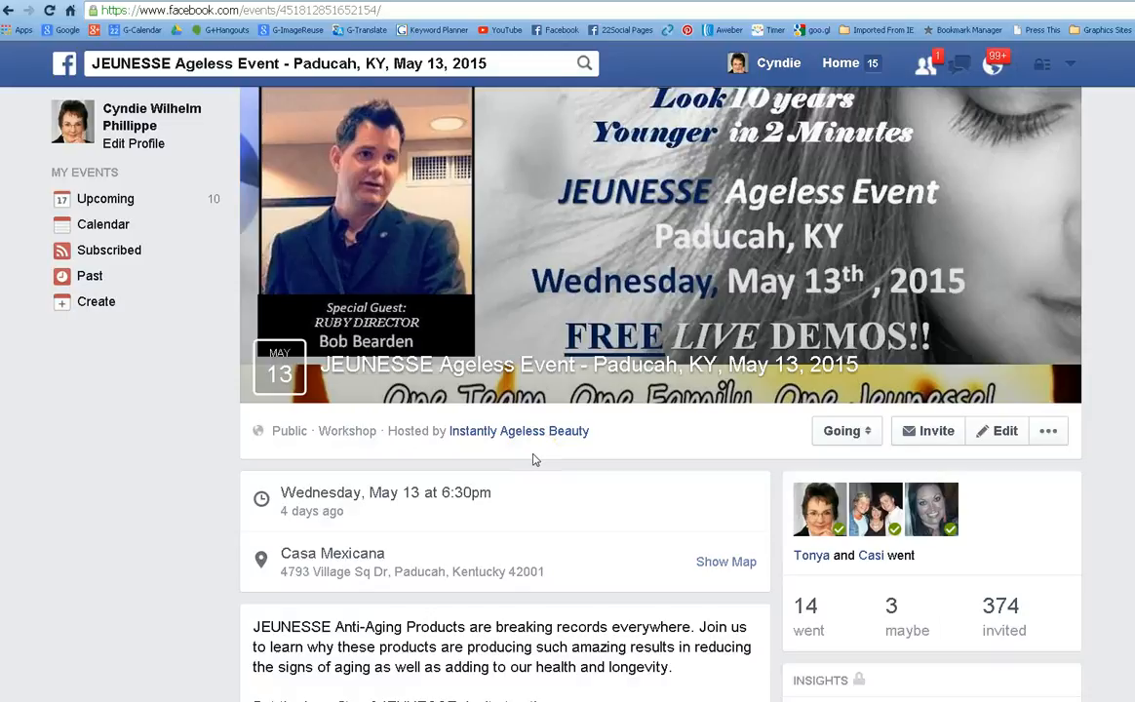
click(519, 430)
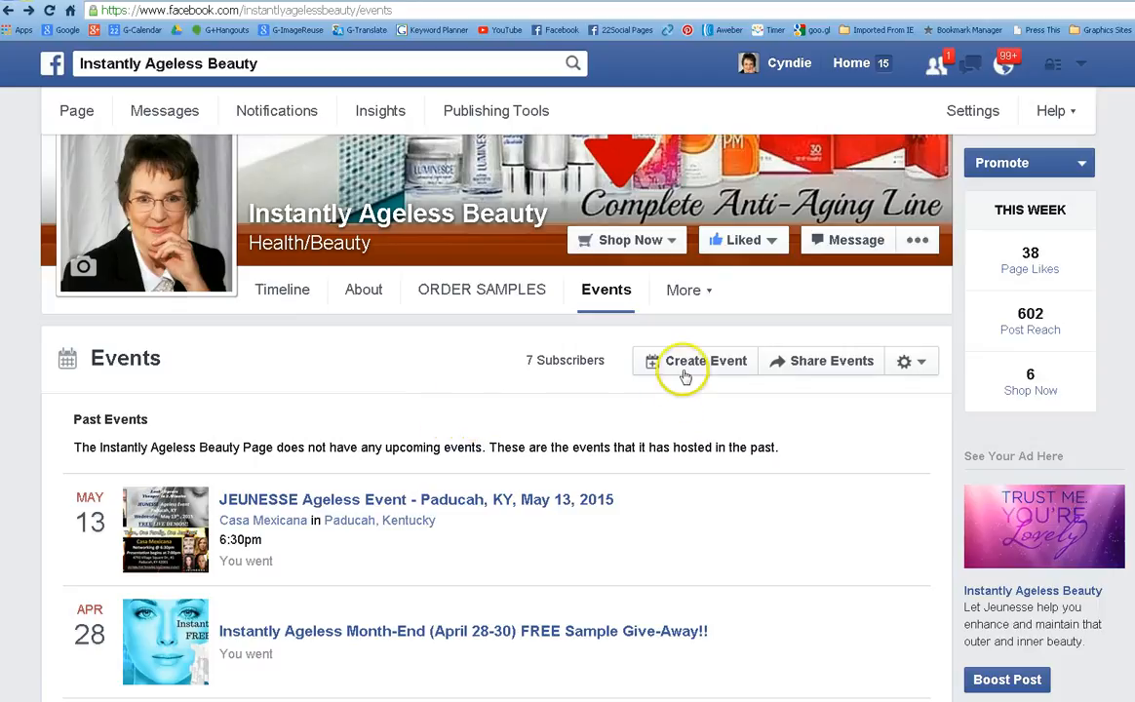
Start a new event for the page and arrange the Paint window with the reference event details beside the form.
click(691, 368)
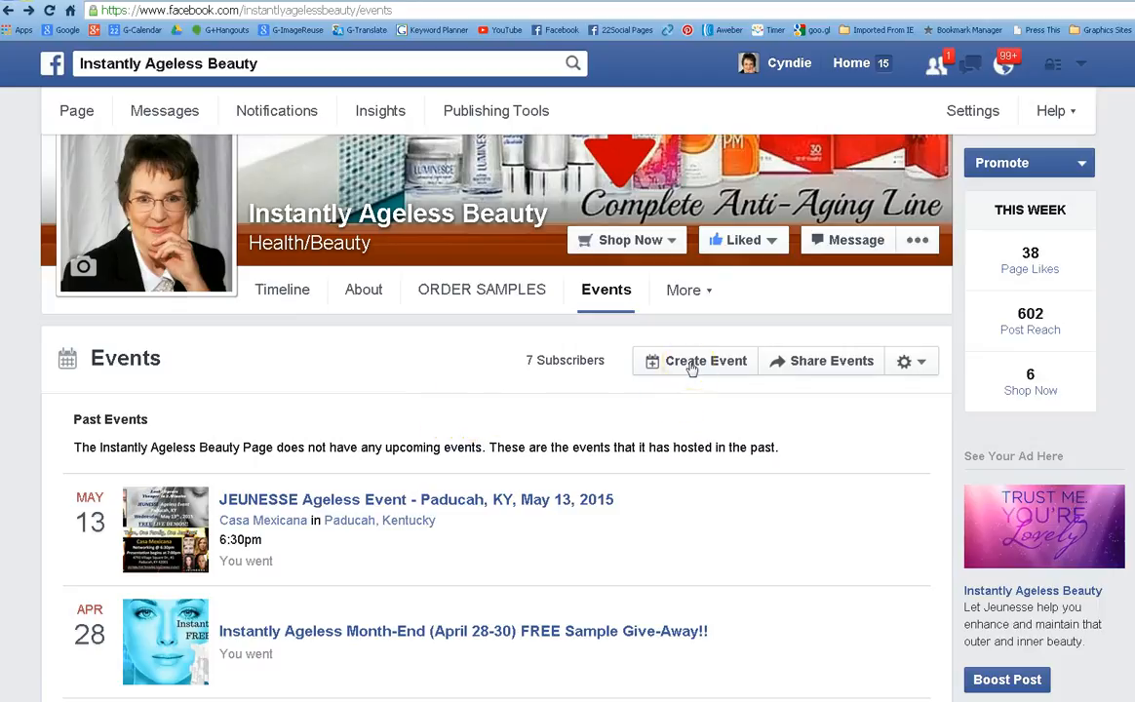
click(692, 365)
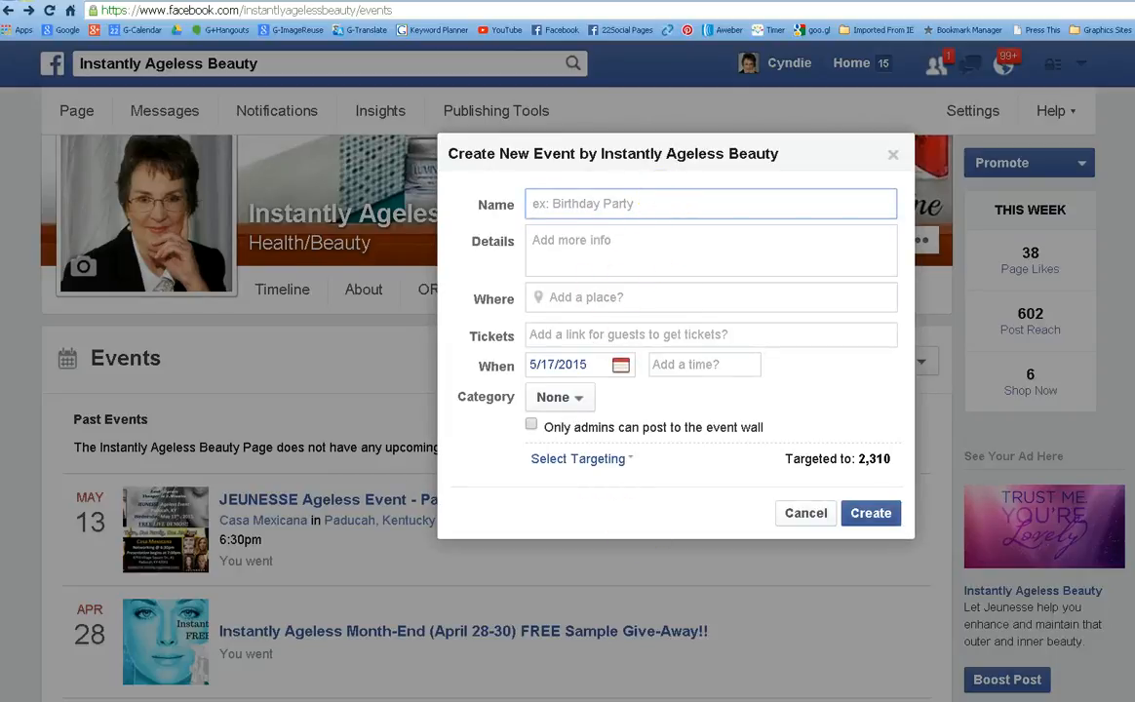
key(alt+Tab)
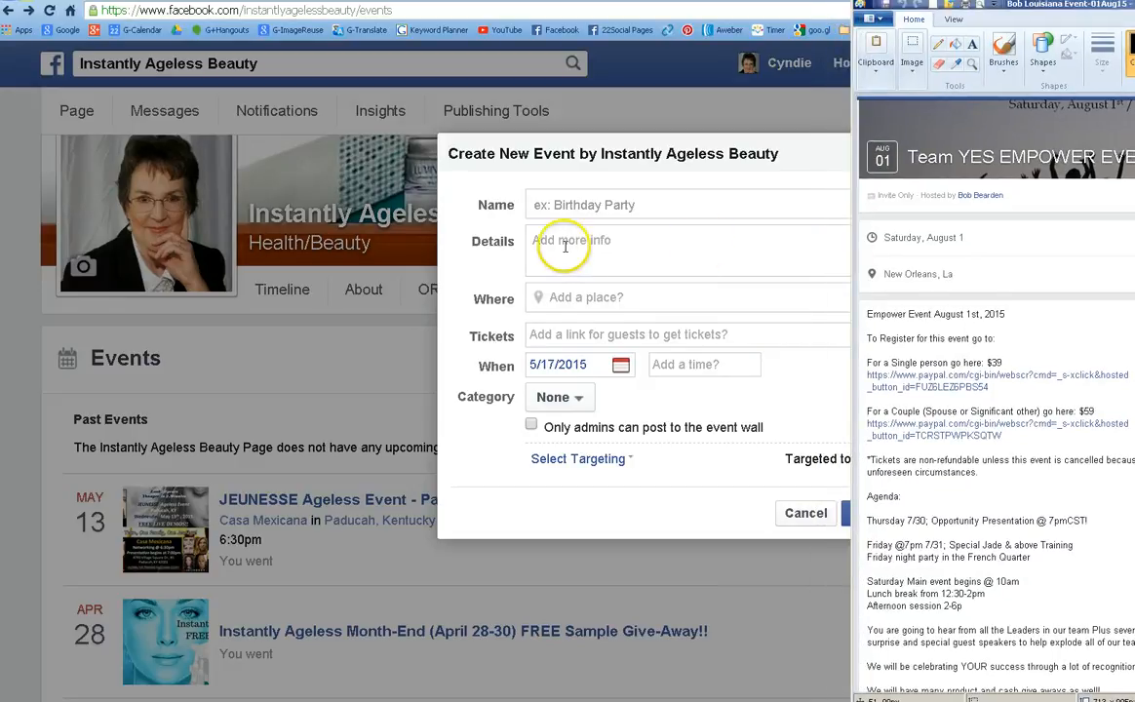
click(556, 205)
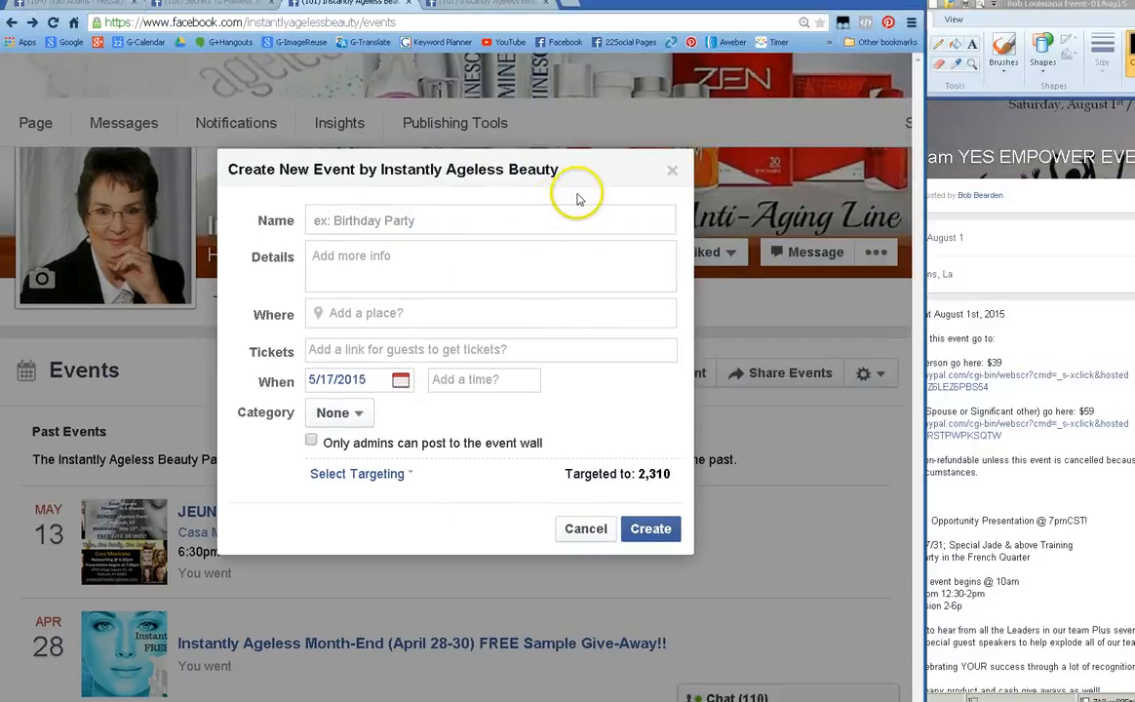
click(981, 106)
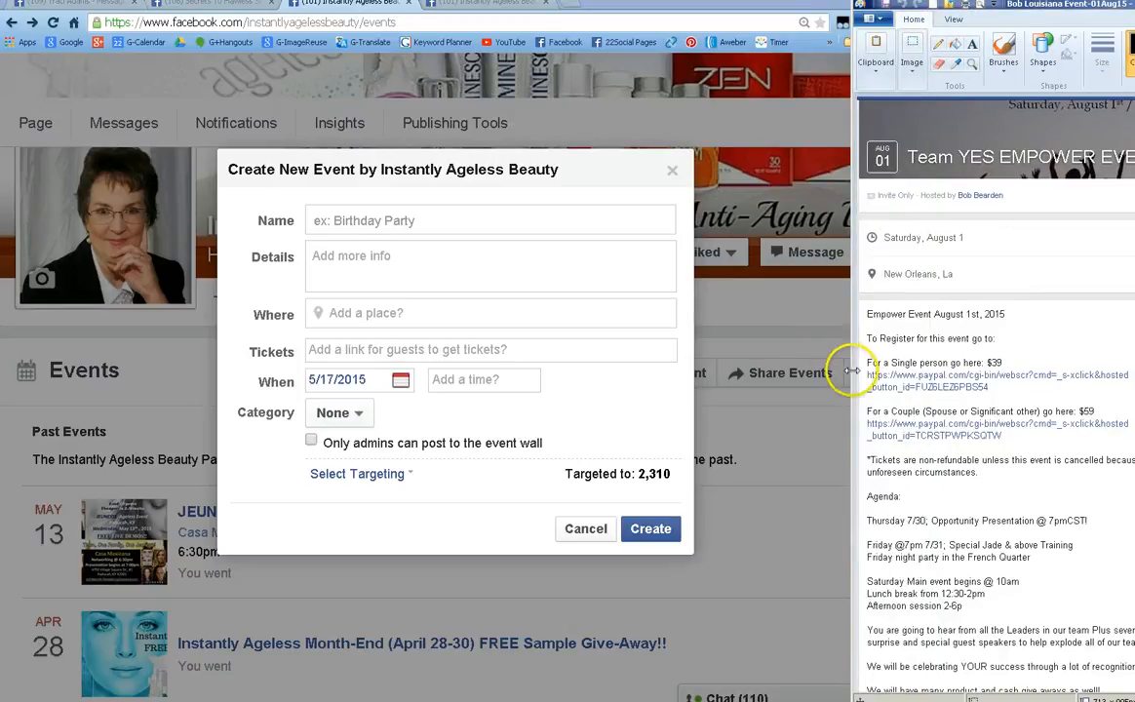
mouse_move(848, 374)
mouse_down()
mouse_move(806, 376)
mouse_move(914, 372)
mouse_up()
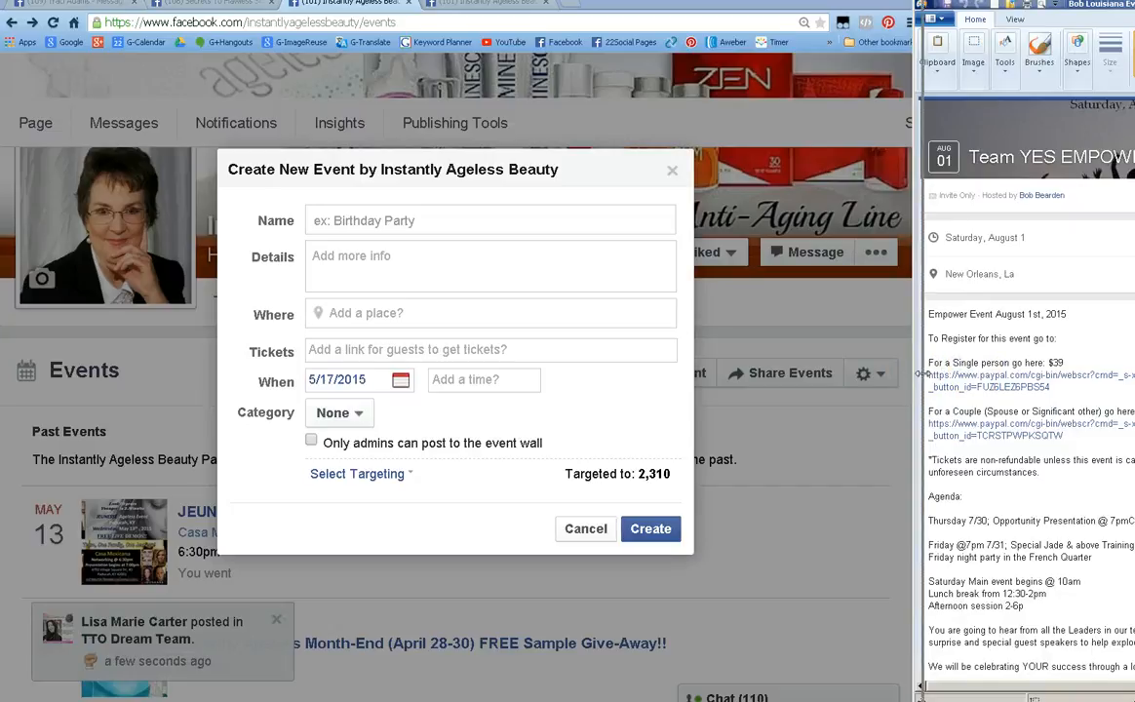
drag(914, 372, 924, 373)
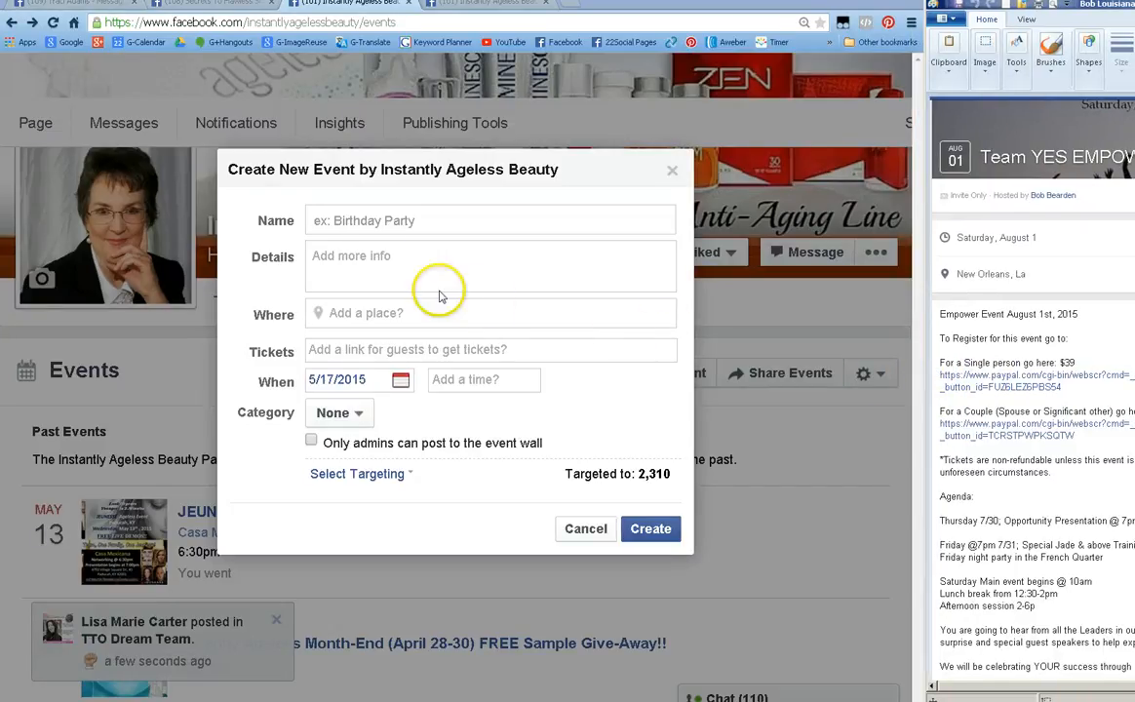
Name the new event "Team YES EMPOWER EVENT".
click(344, 223)
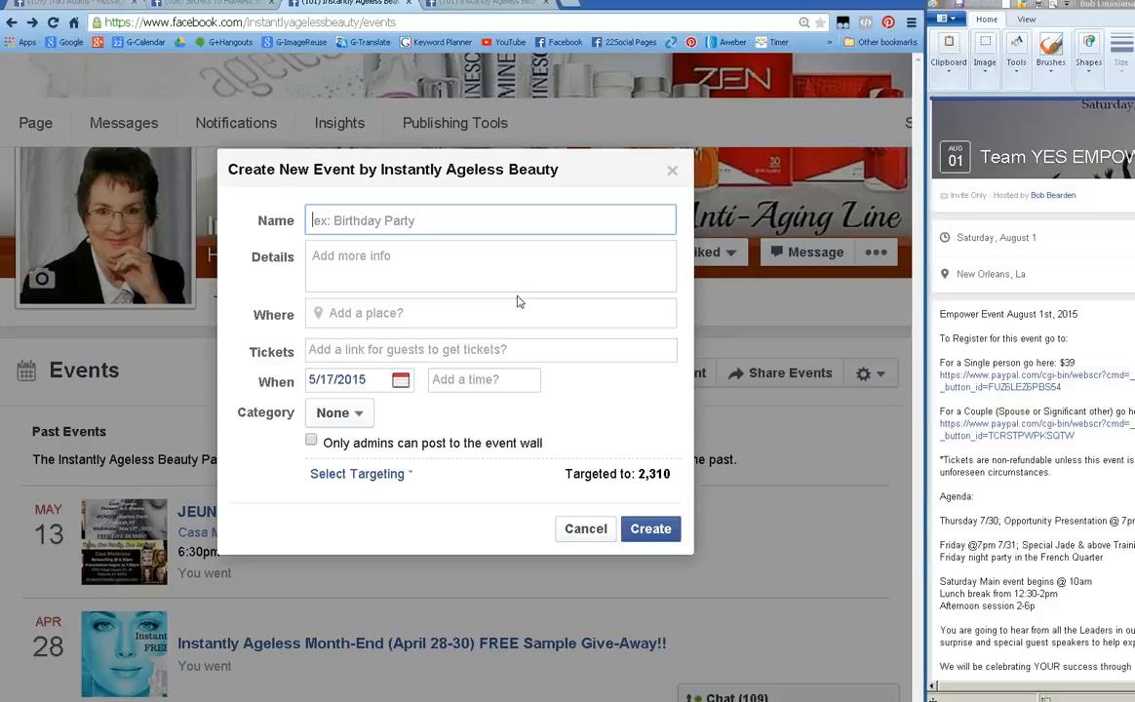
text(Te)
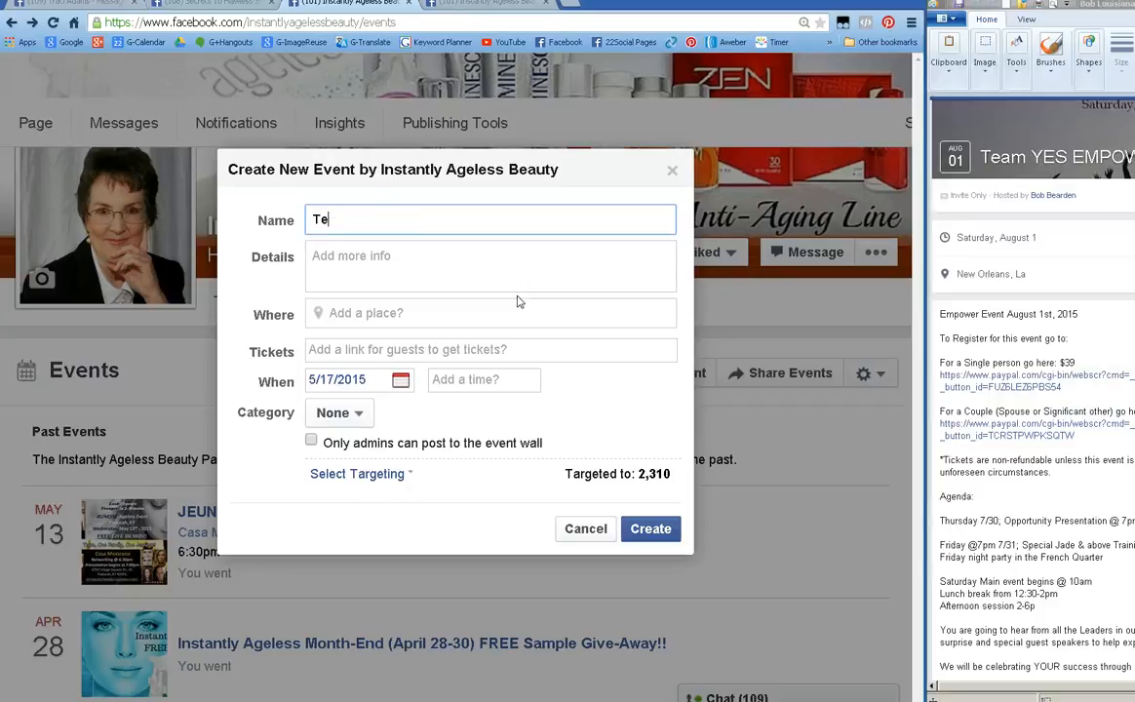
text(am YES EMPOWER E)
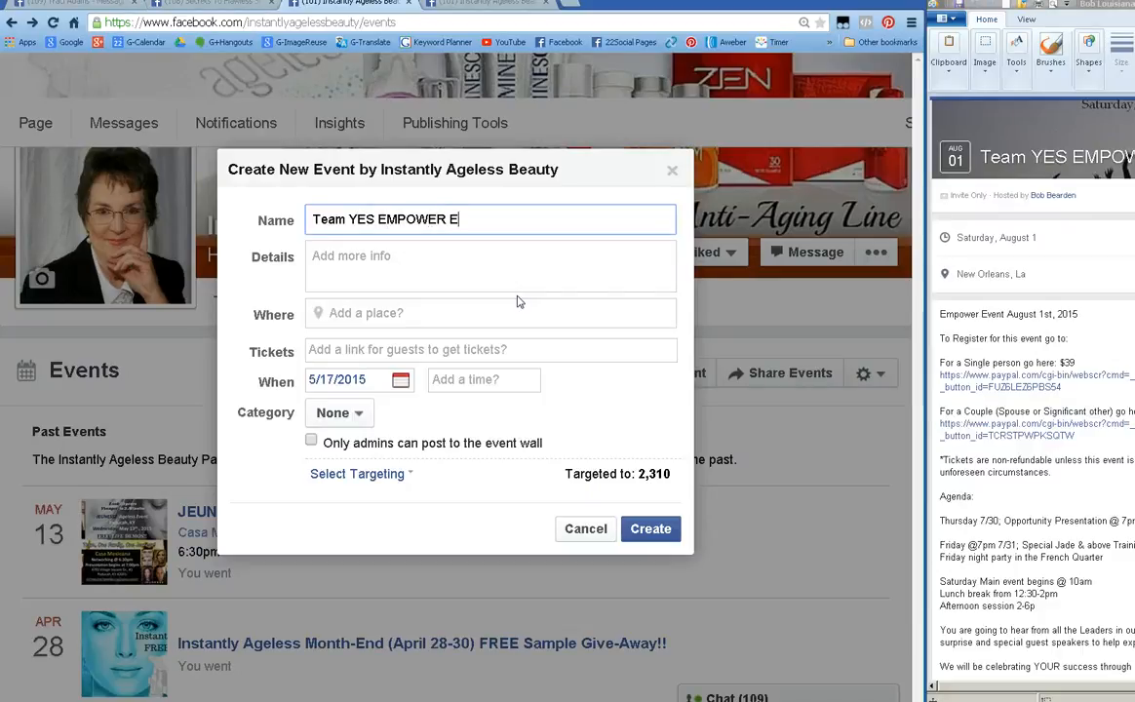
text(VENT)
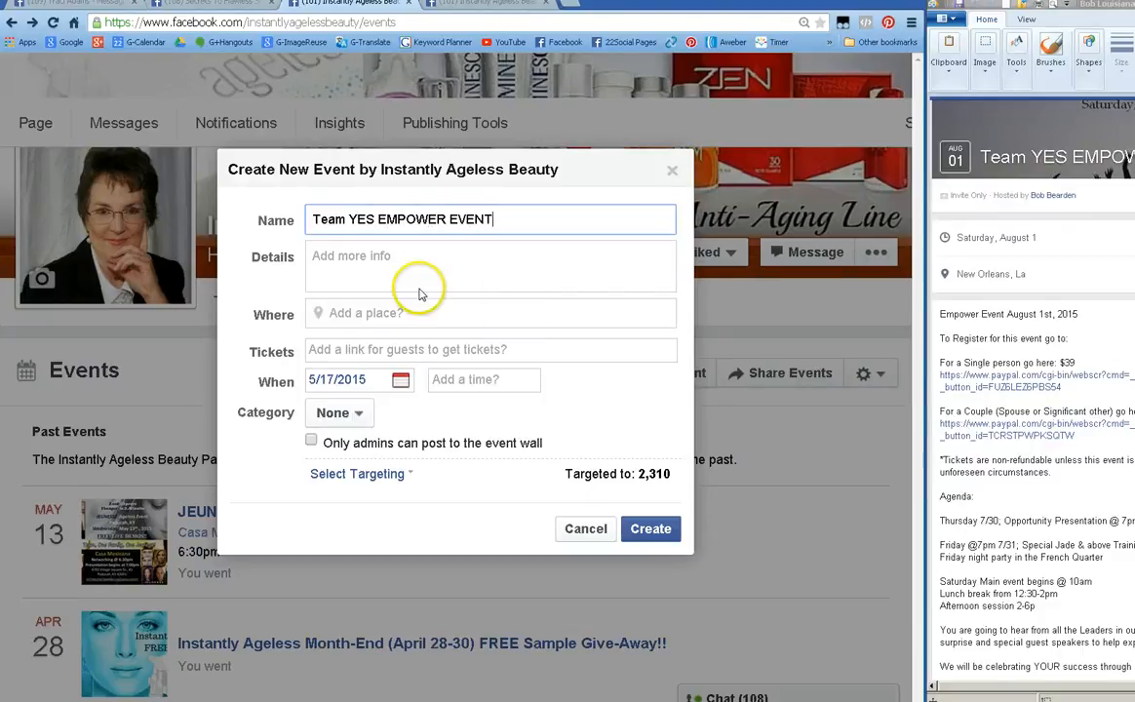
Enter the event details "Empower Event, August 1, 2015" and, after a blank line, "To Register for this event go to:".
click(355, 257)
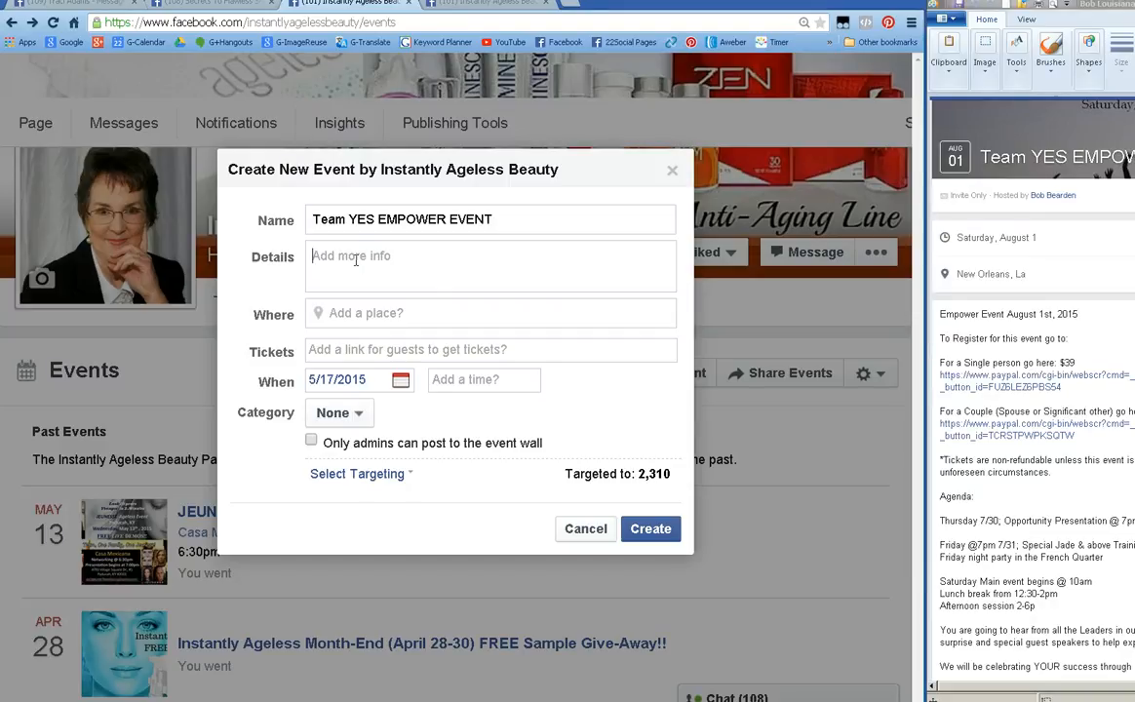
text(Empow)
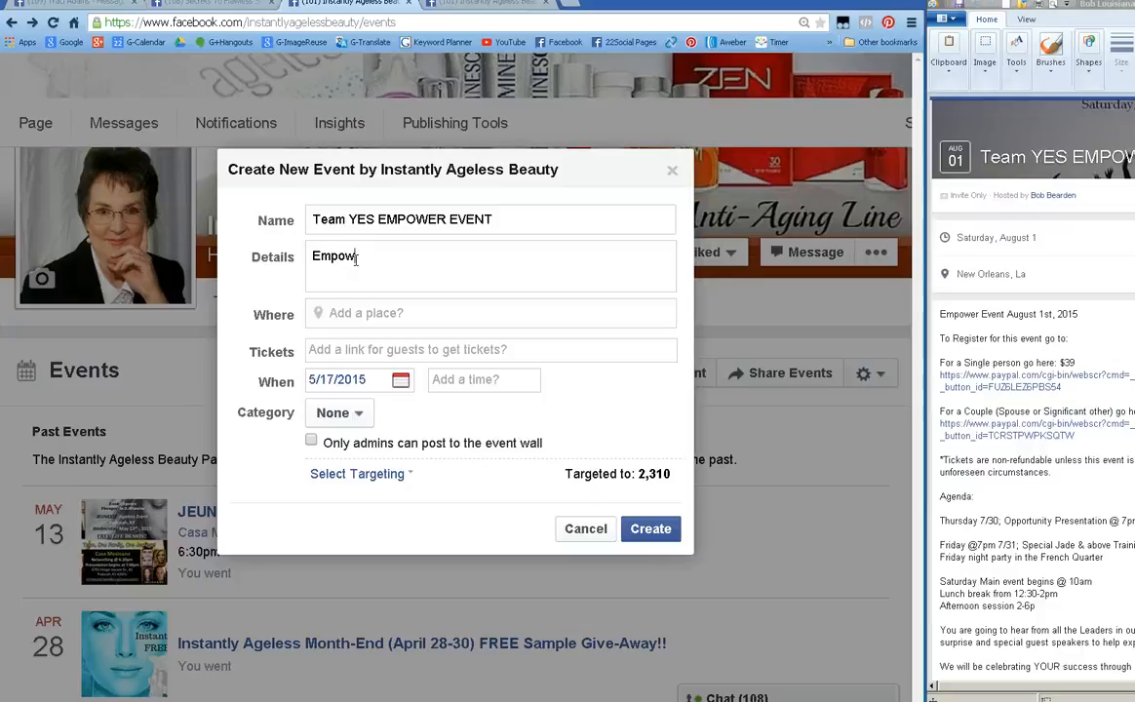
text(er Event, August 1, 2015)
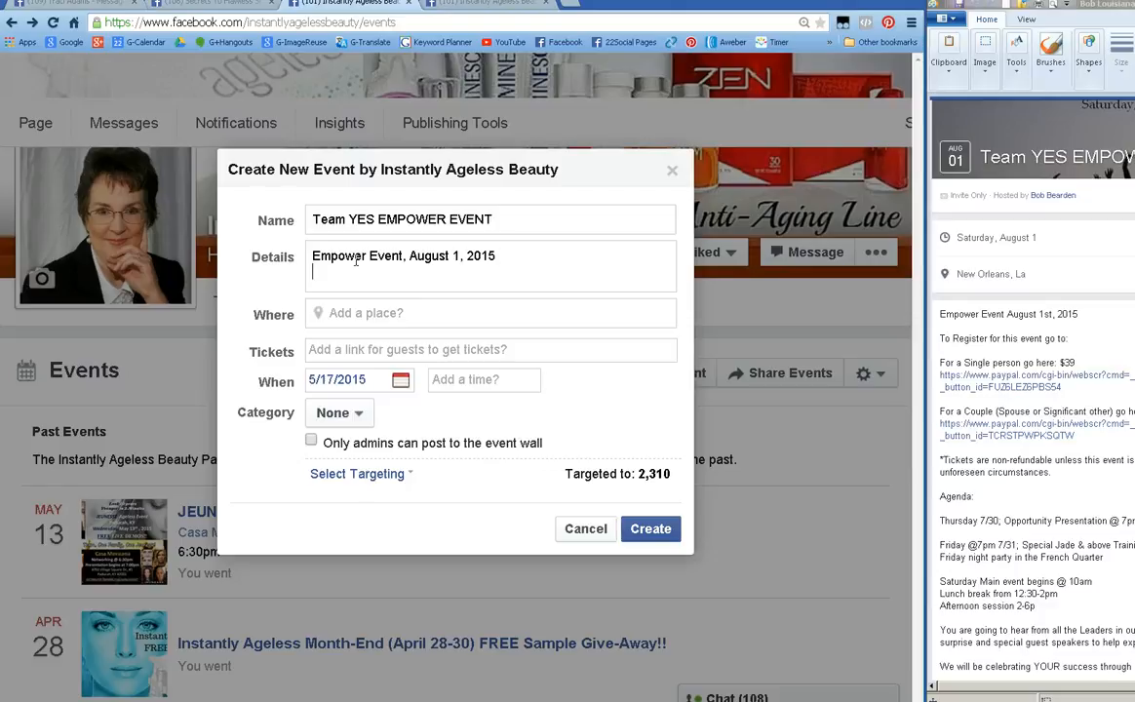
key(Return)
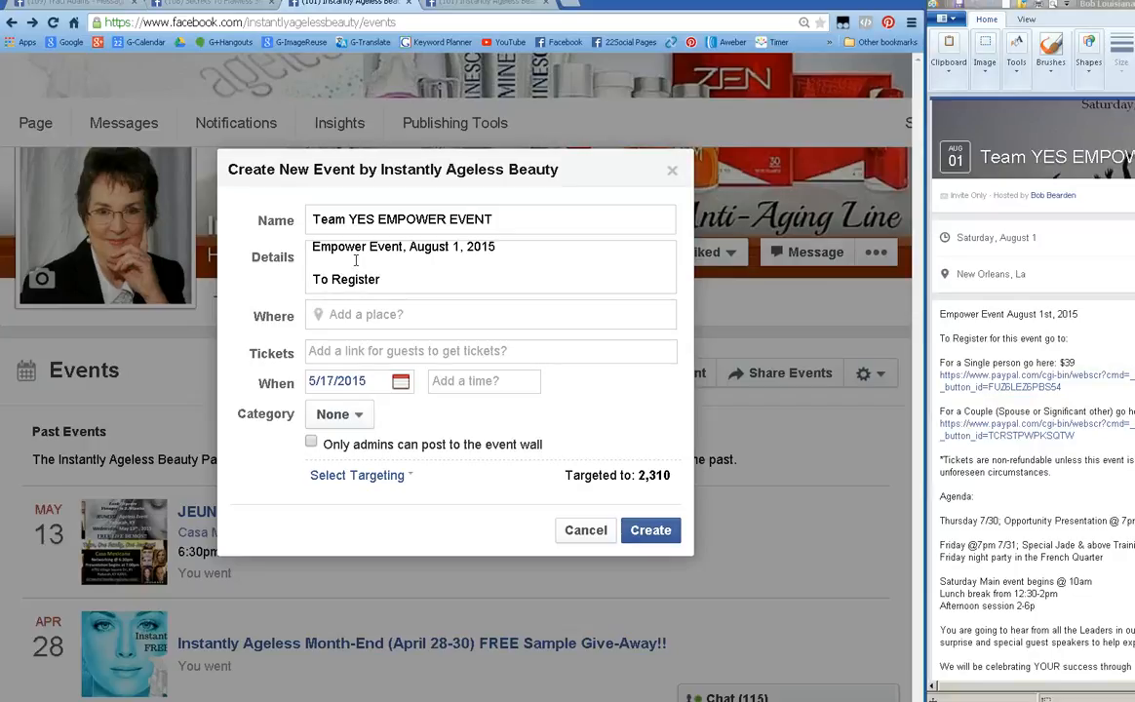
text(for this event go to:)
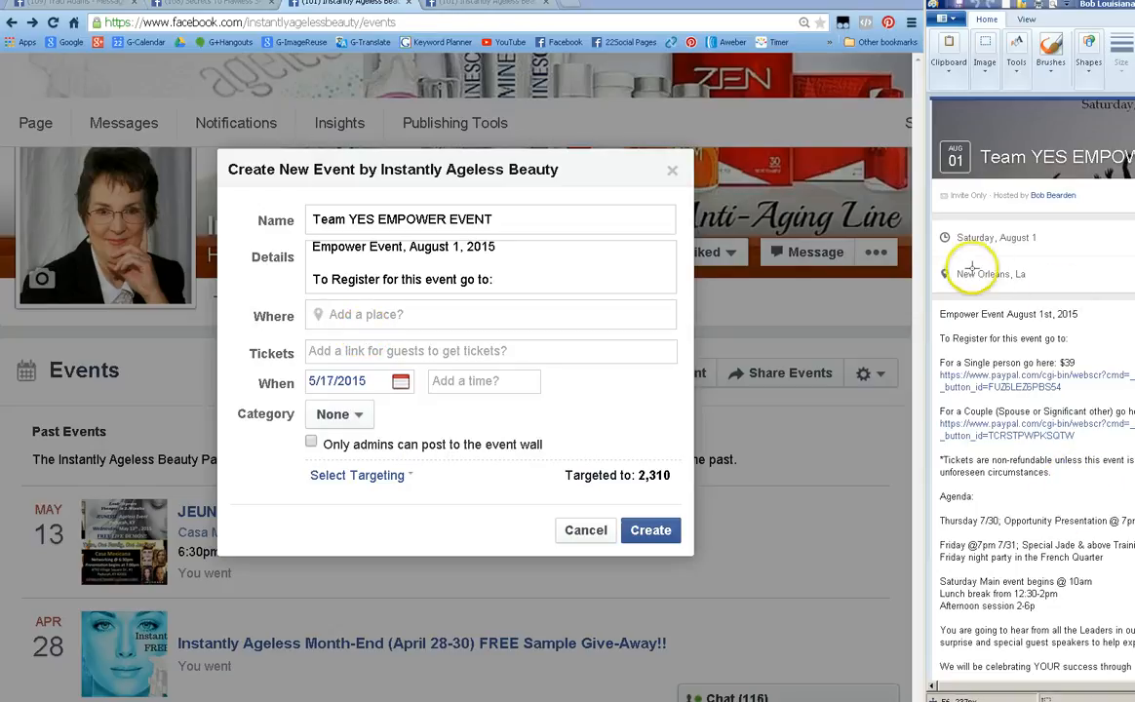
Set the event's location to New Orleans, Louisiana, using the suggested city.
click(351, 316)
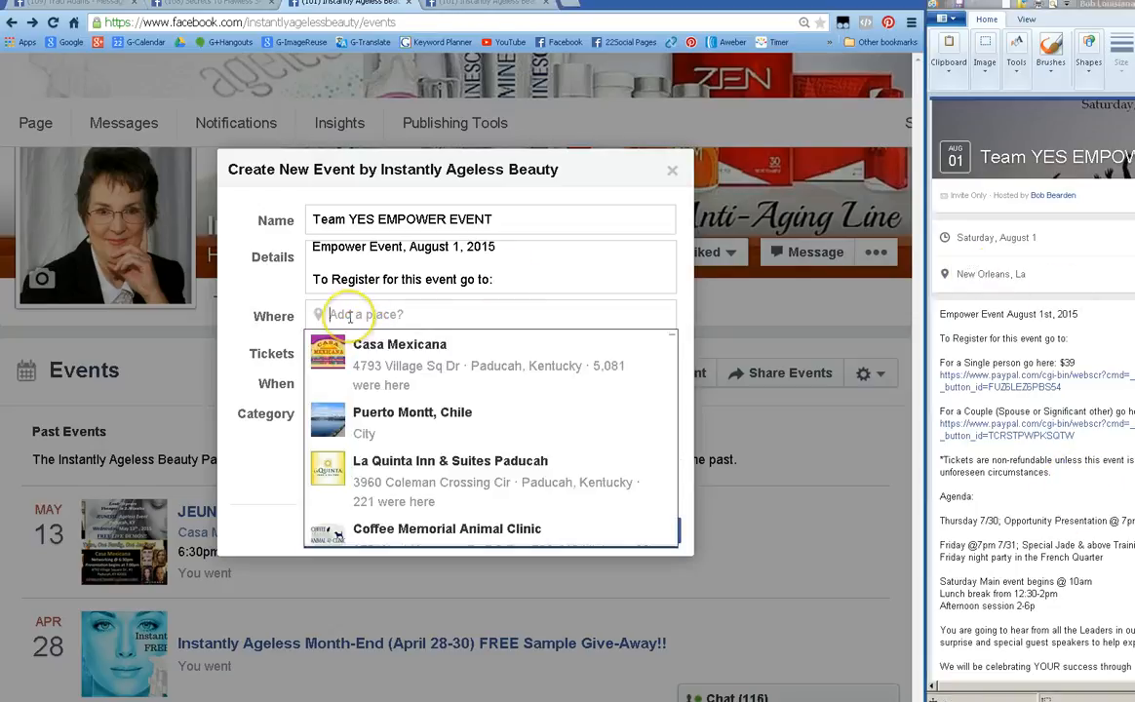
text(New)
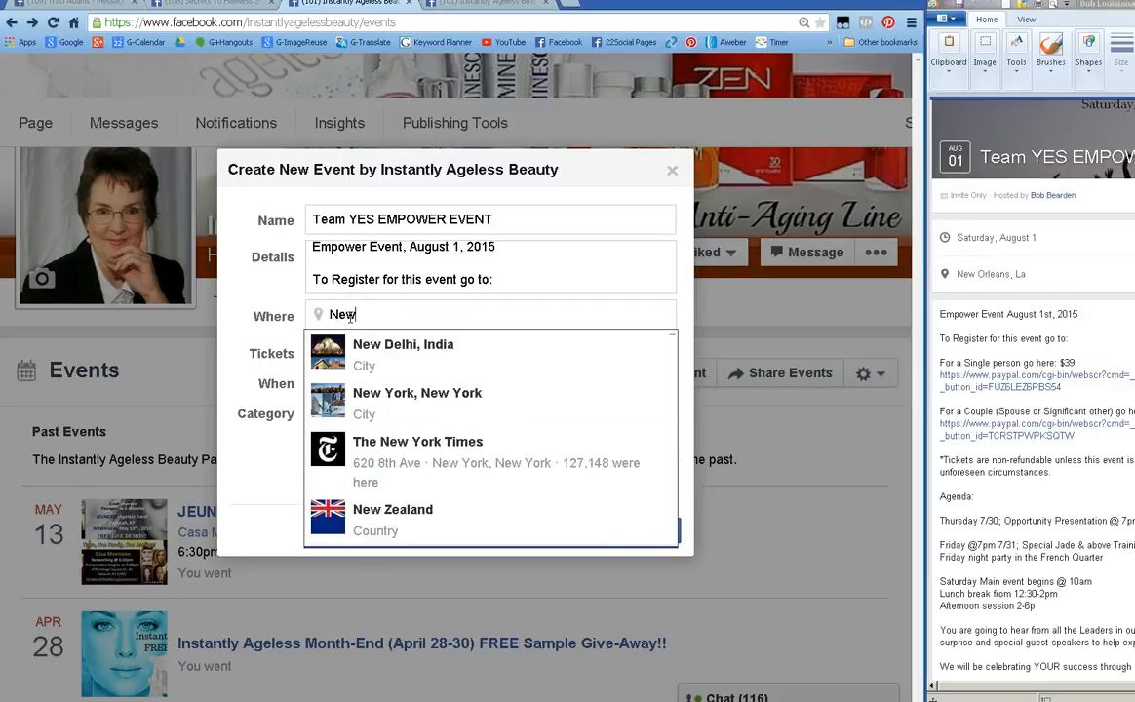
text( Orlea)
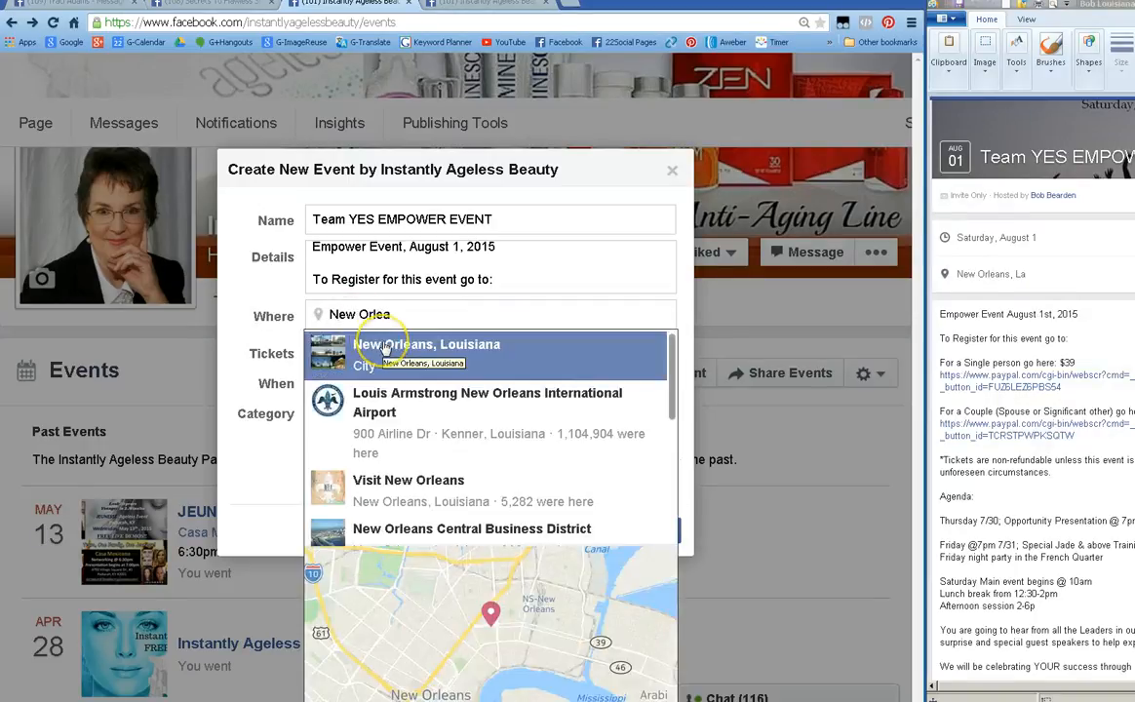
click(386, 348)
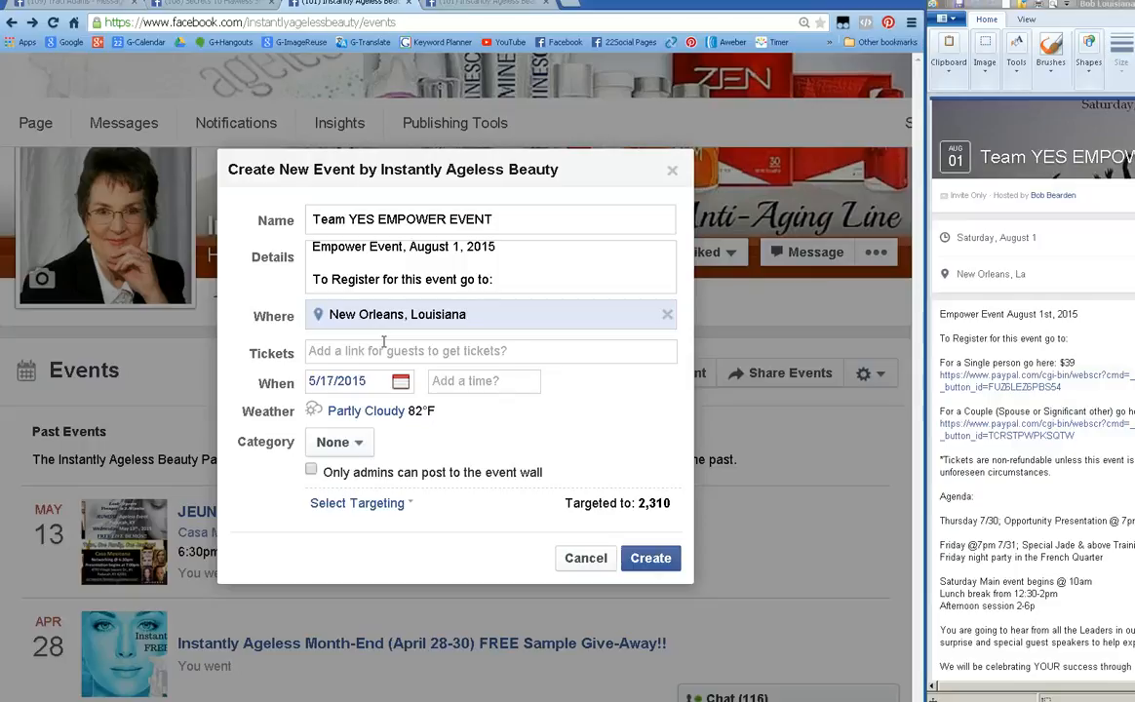
click(377, 347)
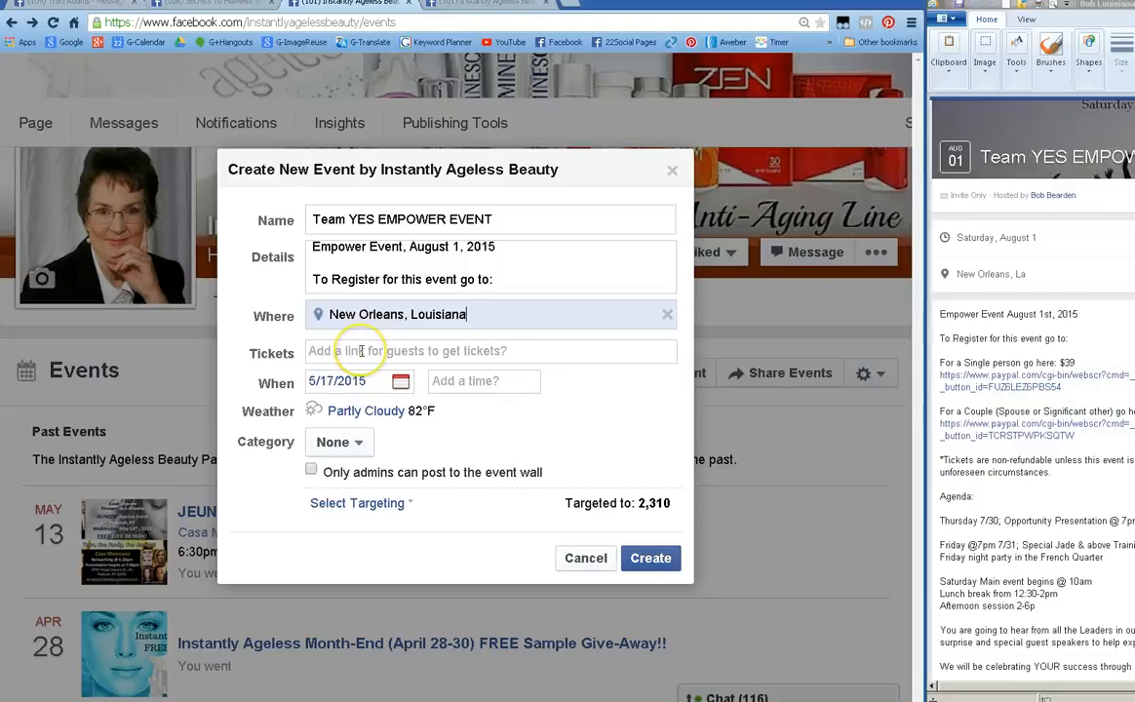
Set the event's date to August 1, 2015, leaving the ticket link empty.
click(360, 351)
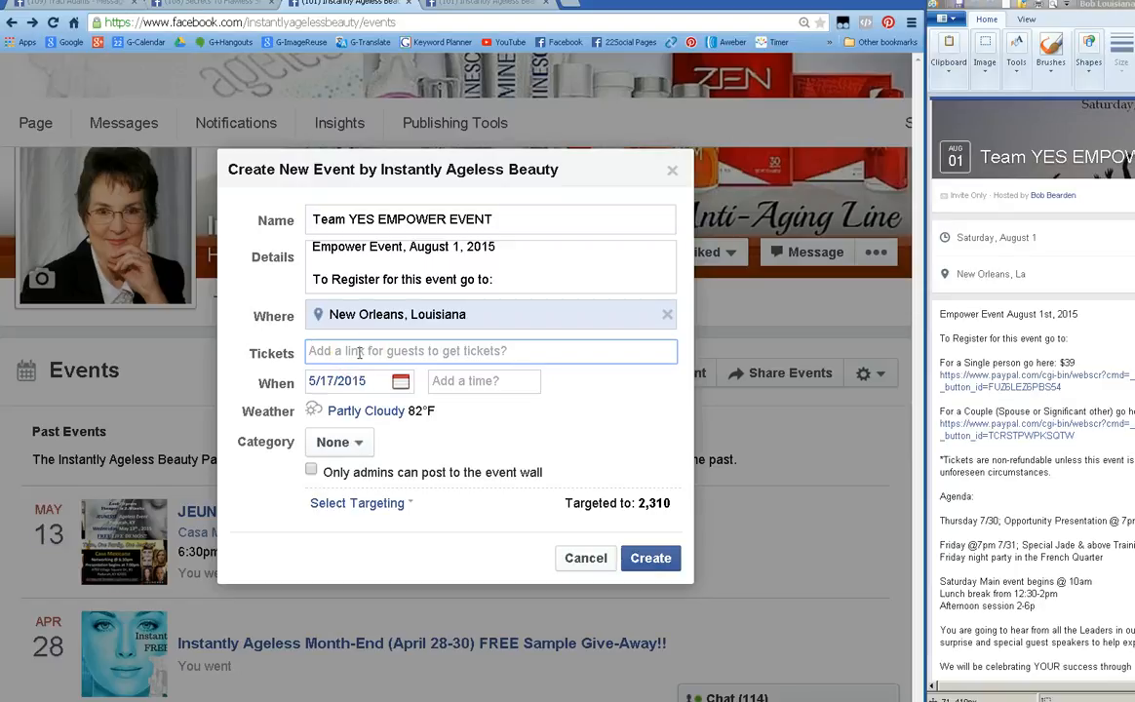
click(401, 382)
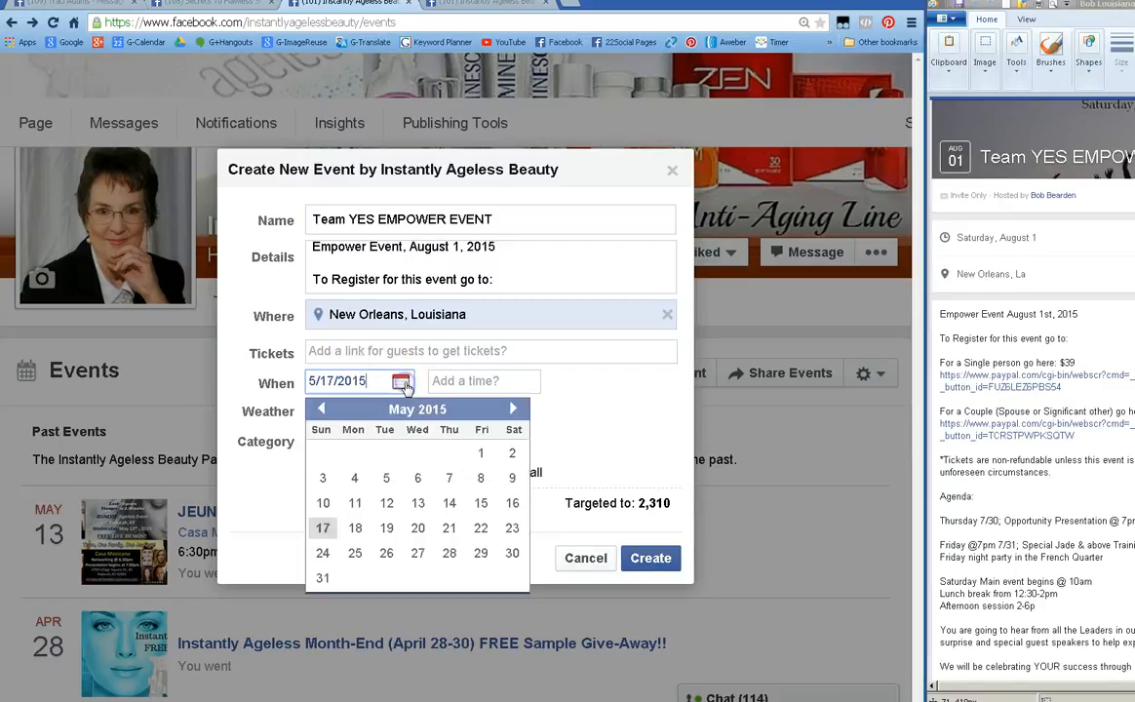
click(513, 409)
click(513, 409)
click(513, 409)
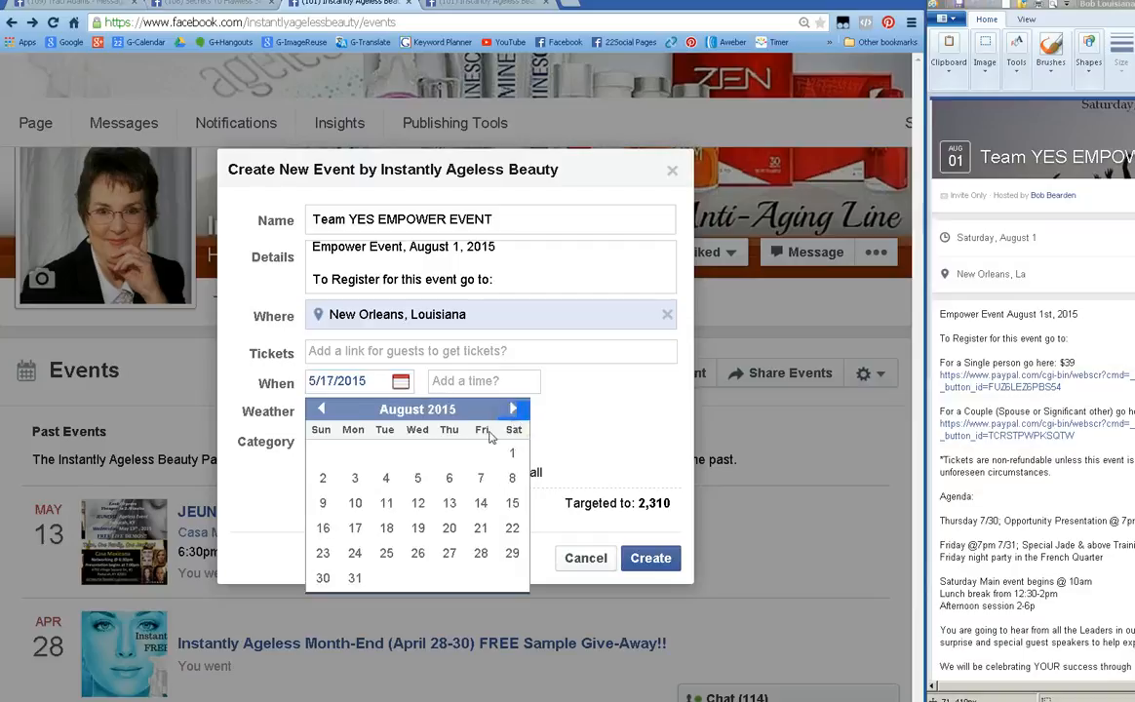
click(512, 452)
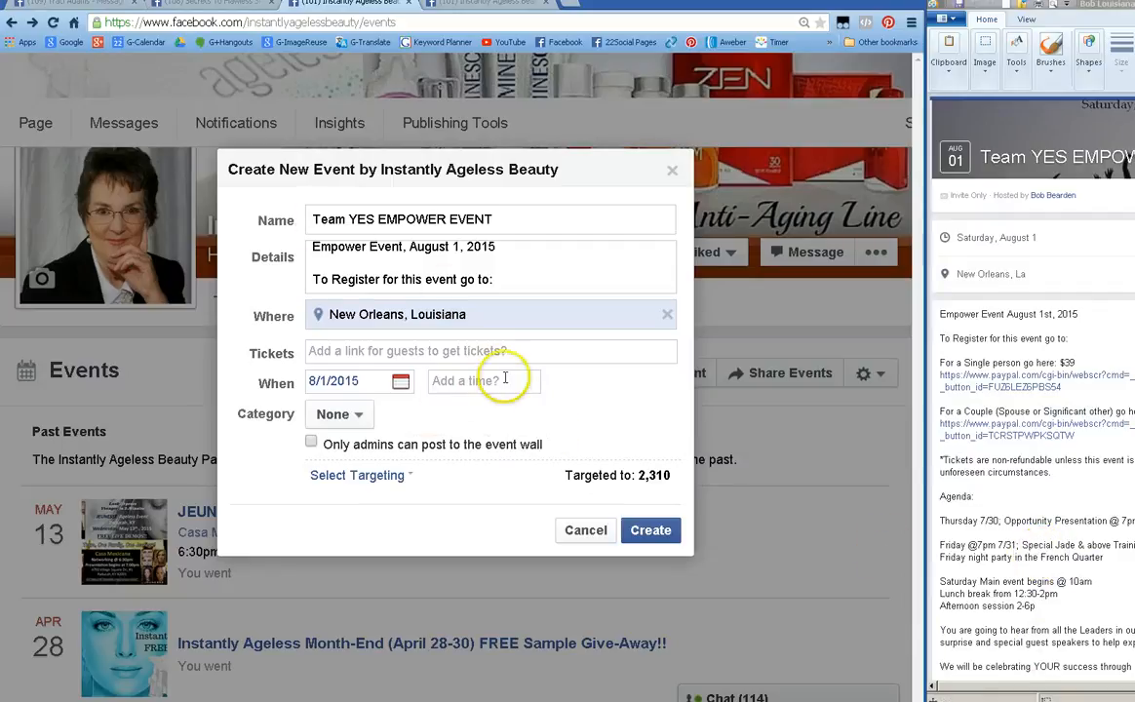
Set the event's start time to 9:00 am.
click(450, 380)
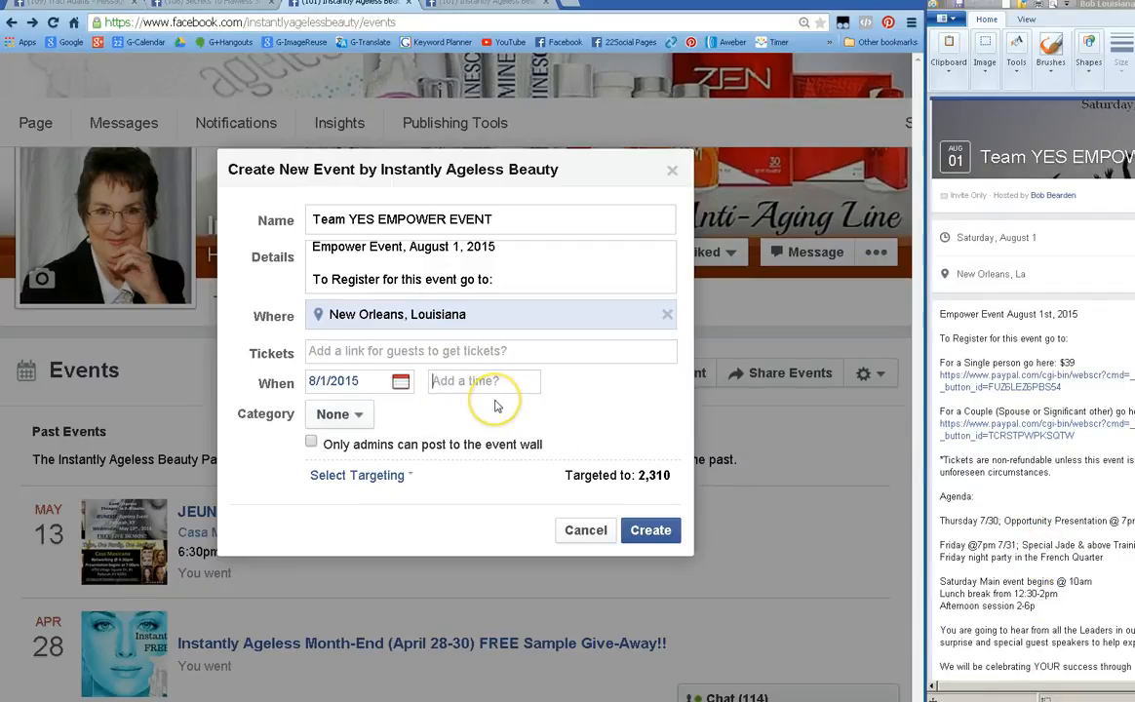
text(9)
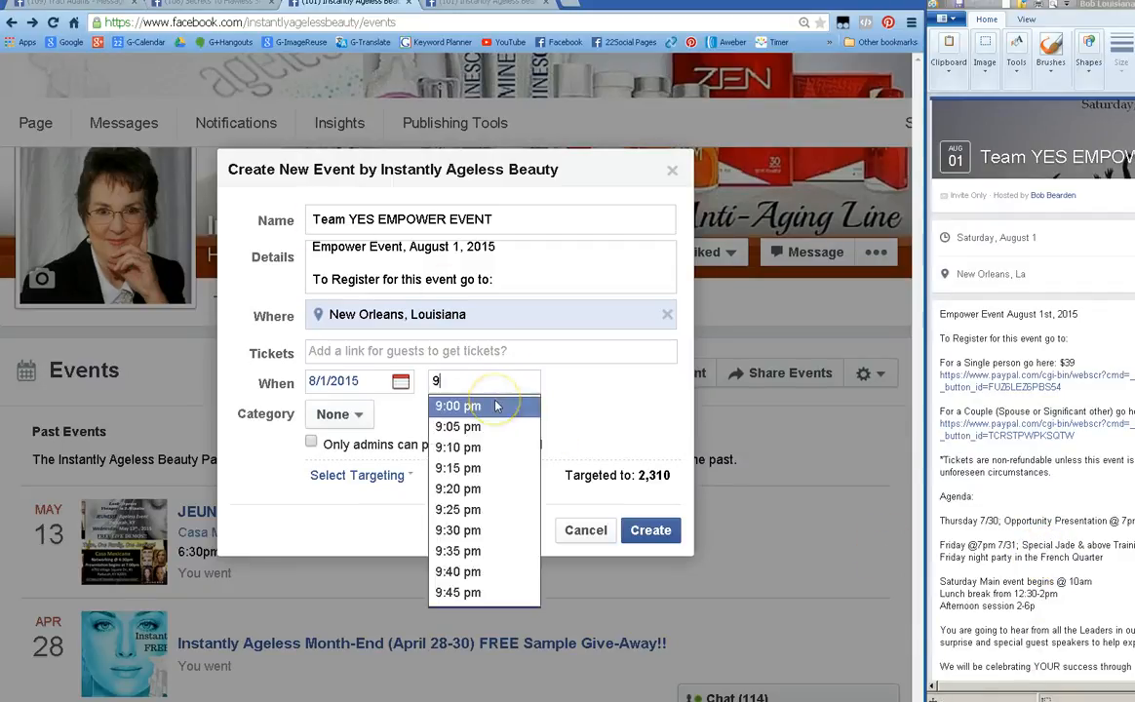
text(:00)
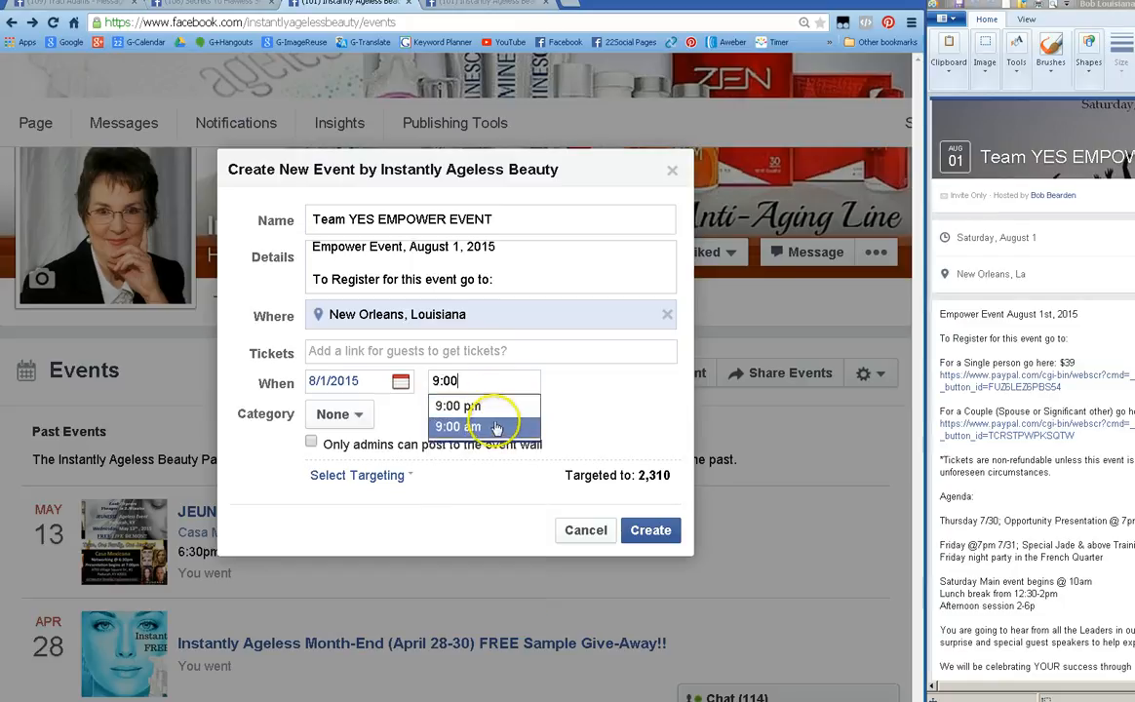
click(500, 426)
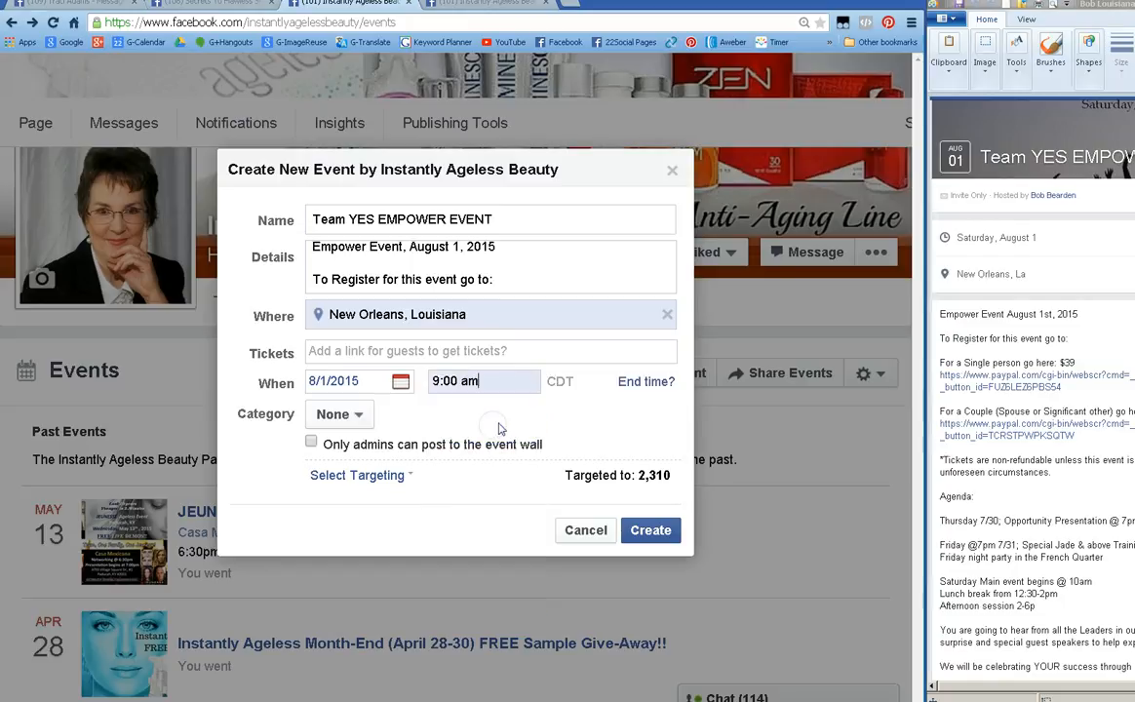
Add an end time to the event and set it to 5:00 pm on the same day.
click(647, 382)
click(441, 412)
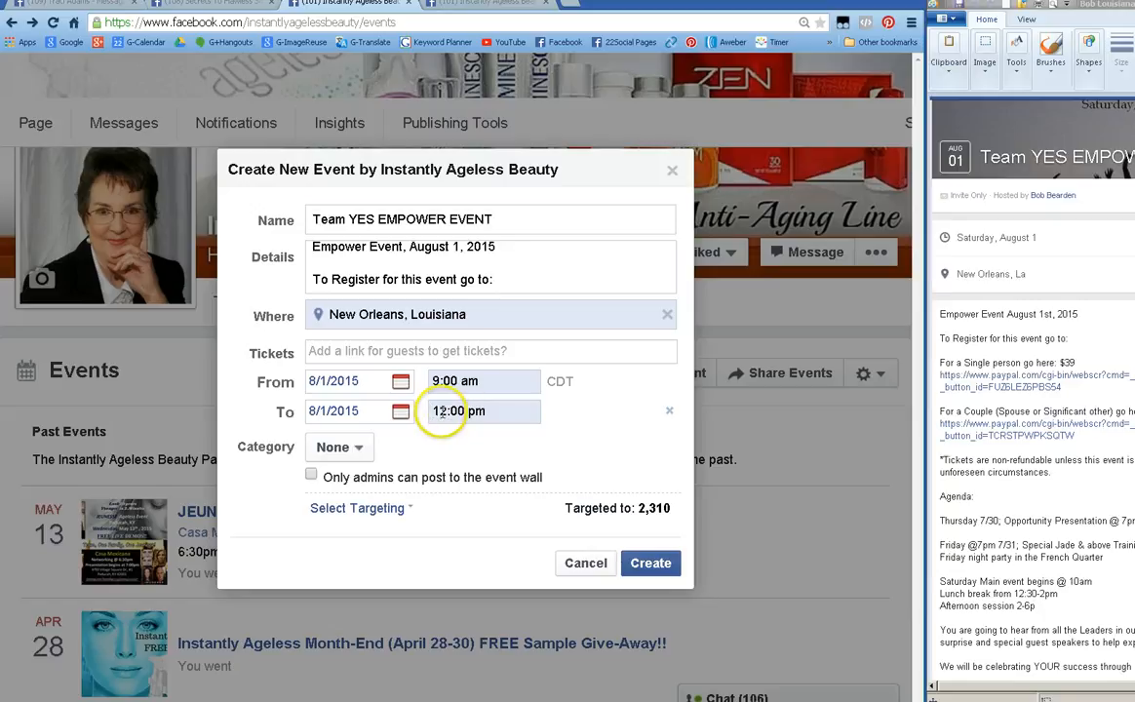
triple_click(443, 414)
text(5)
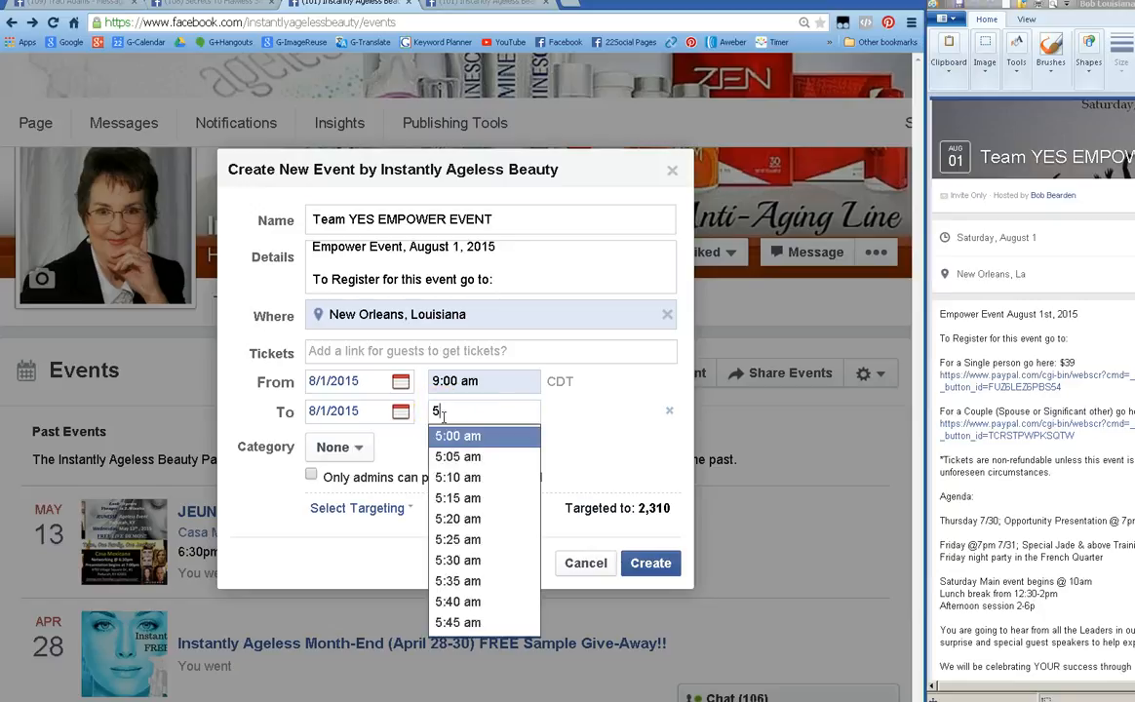
text(:00)
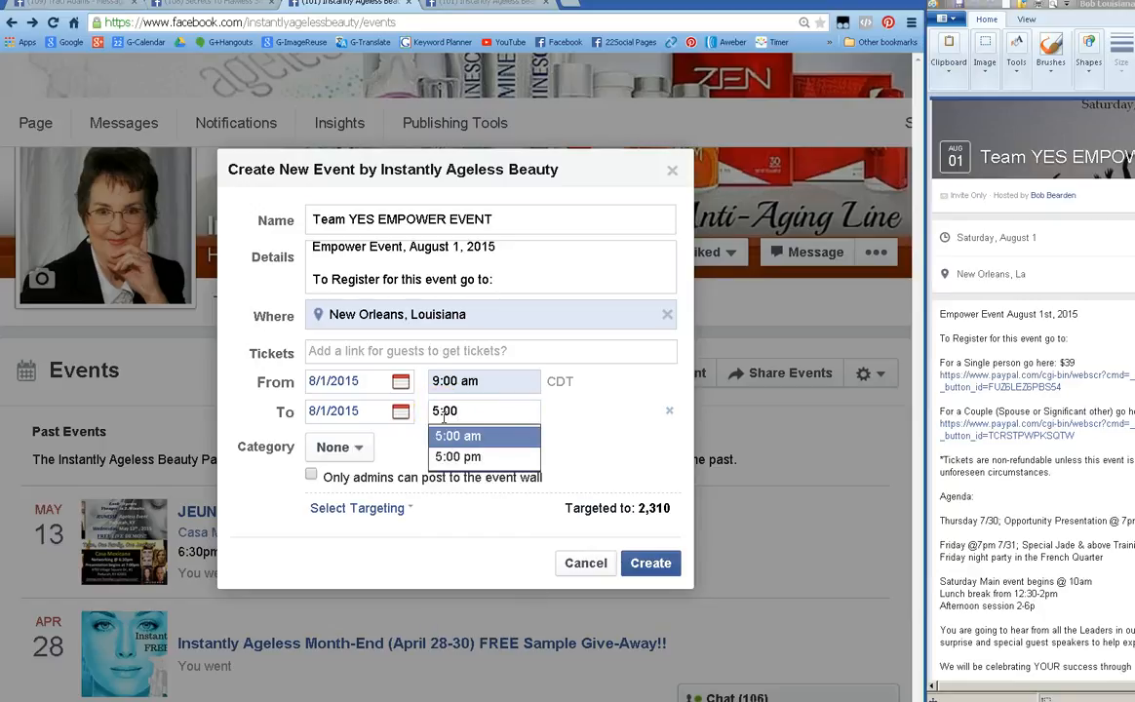
click(460, 457)
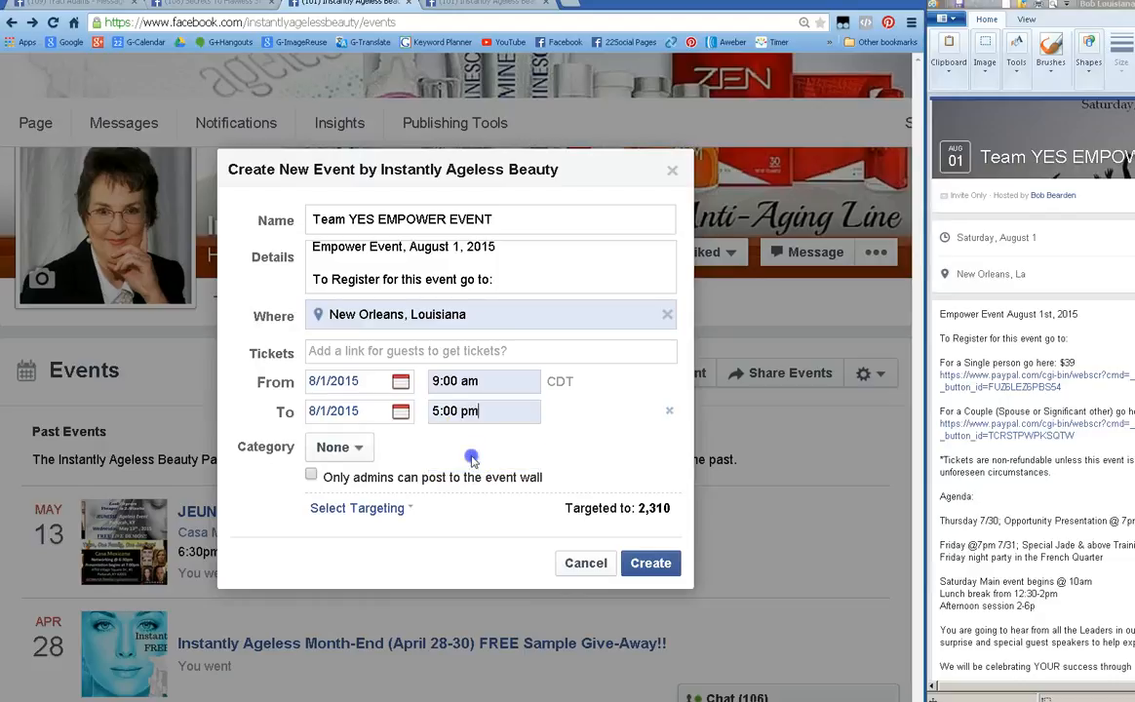
Set the event's category to Workshop, from the Learning group.
click(360, 448)
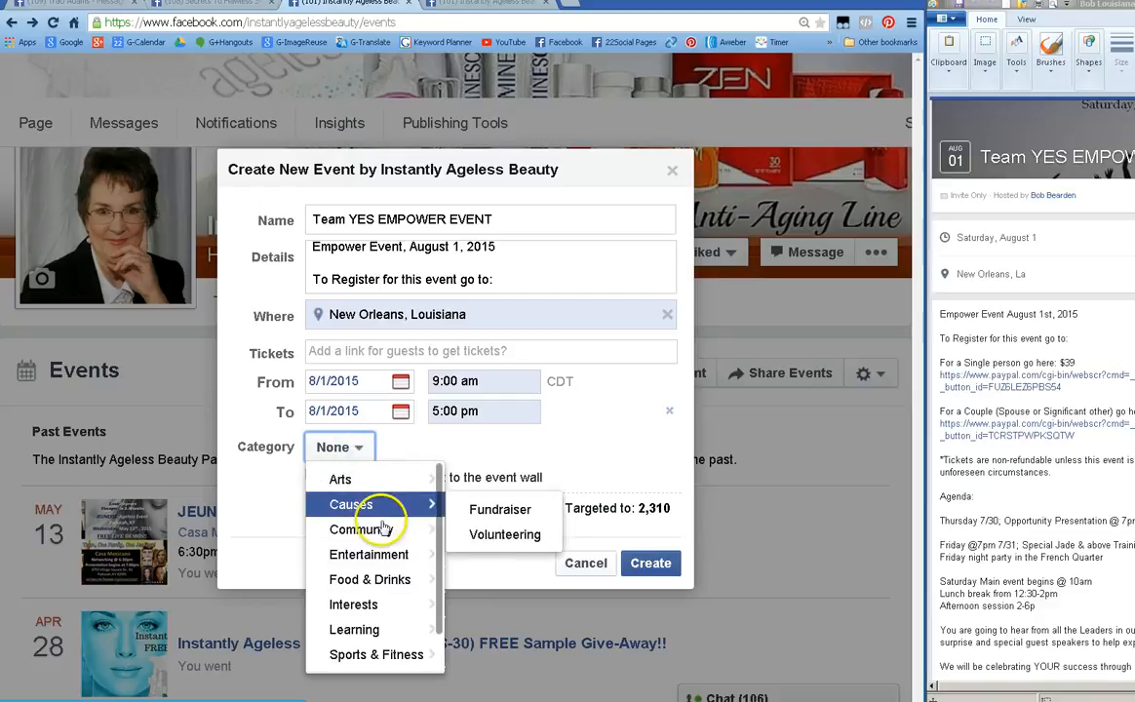
mouse_move(376, 529)
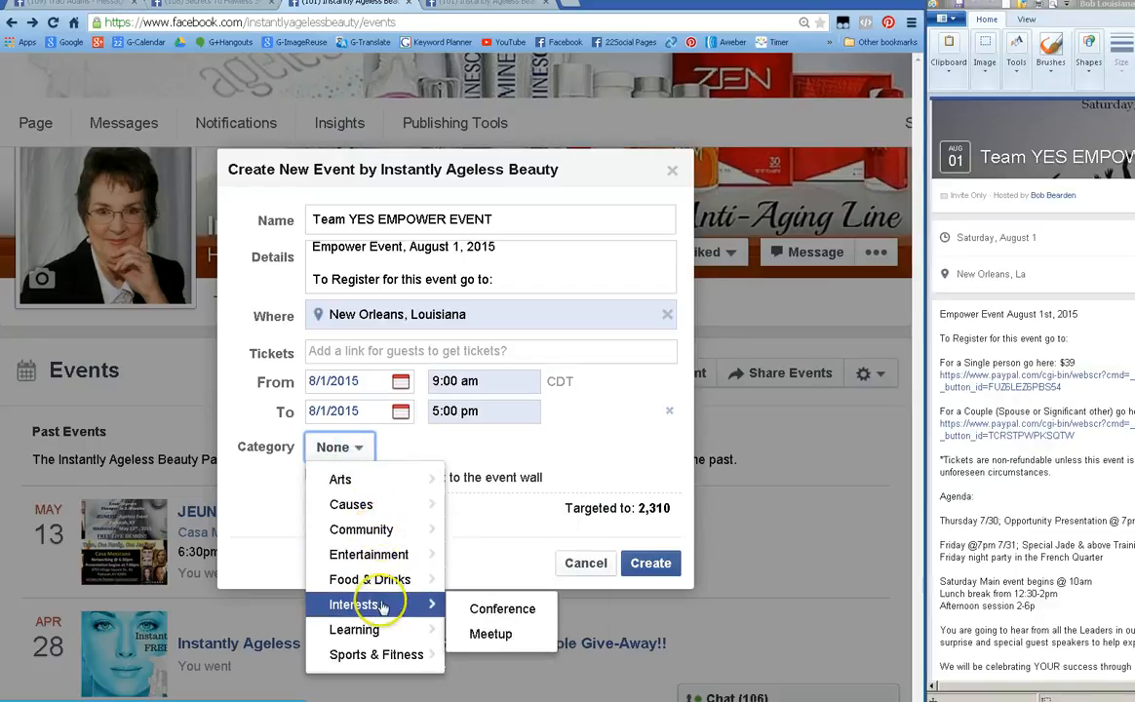
mouse_move(369, 631)
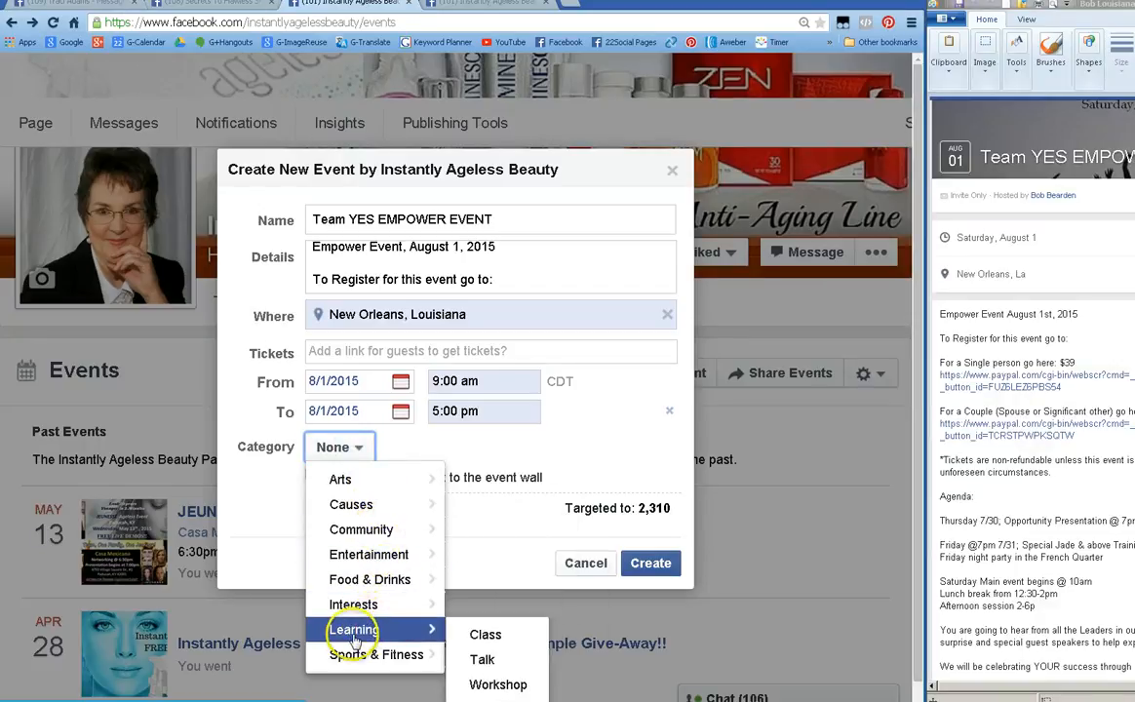
click(512, 686)
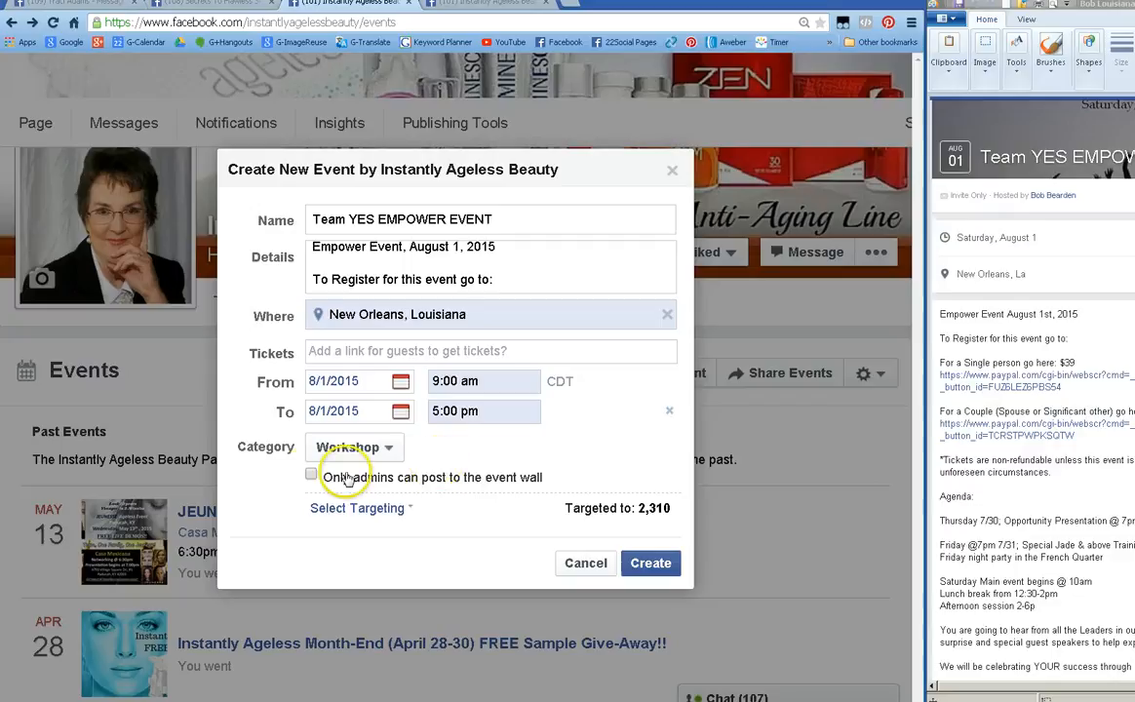
Allow only admins to post to the event wall and create the event without any audience targeting.
click(311, 478)
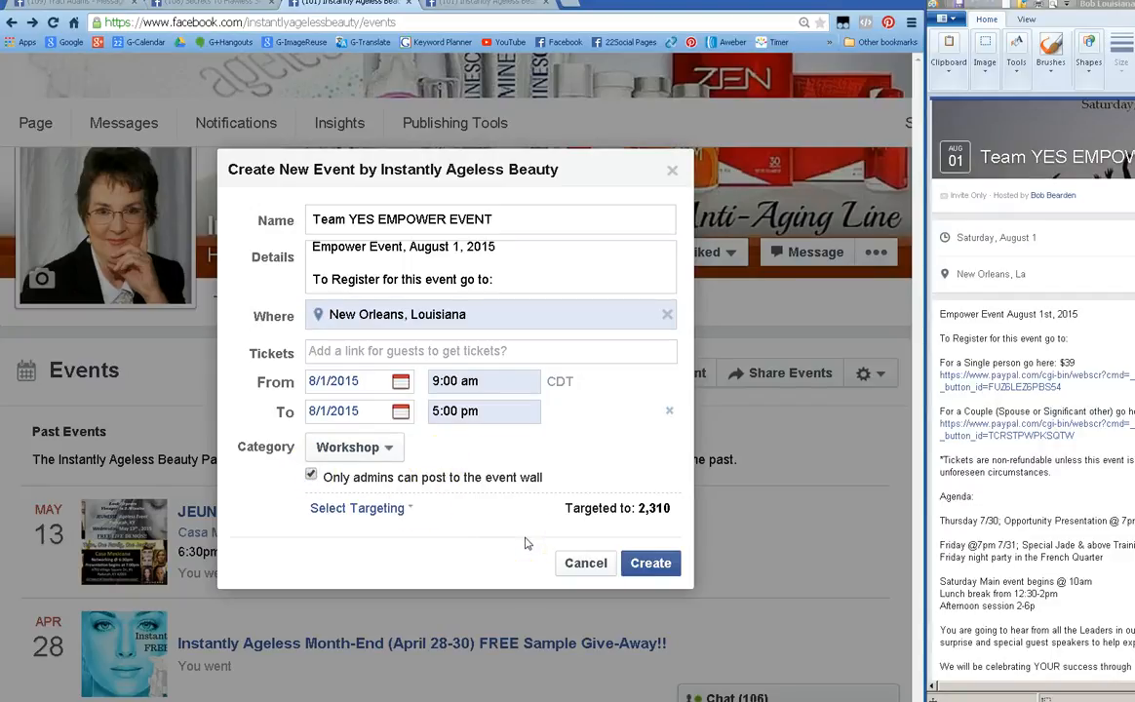
click(409, 510)
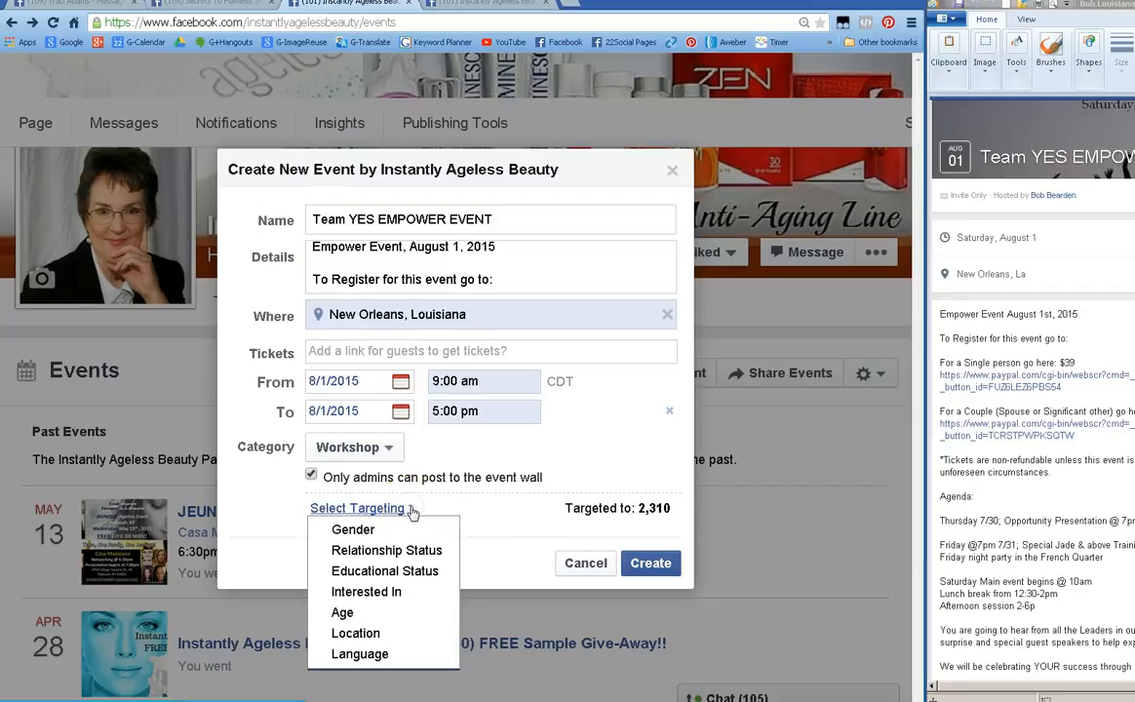
click(498, 509)
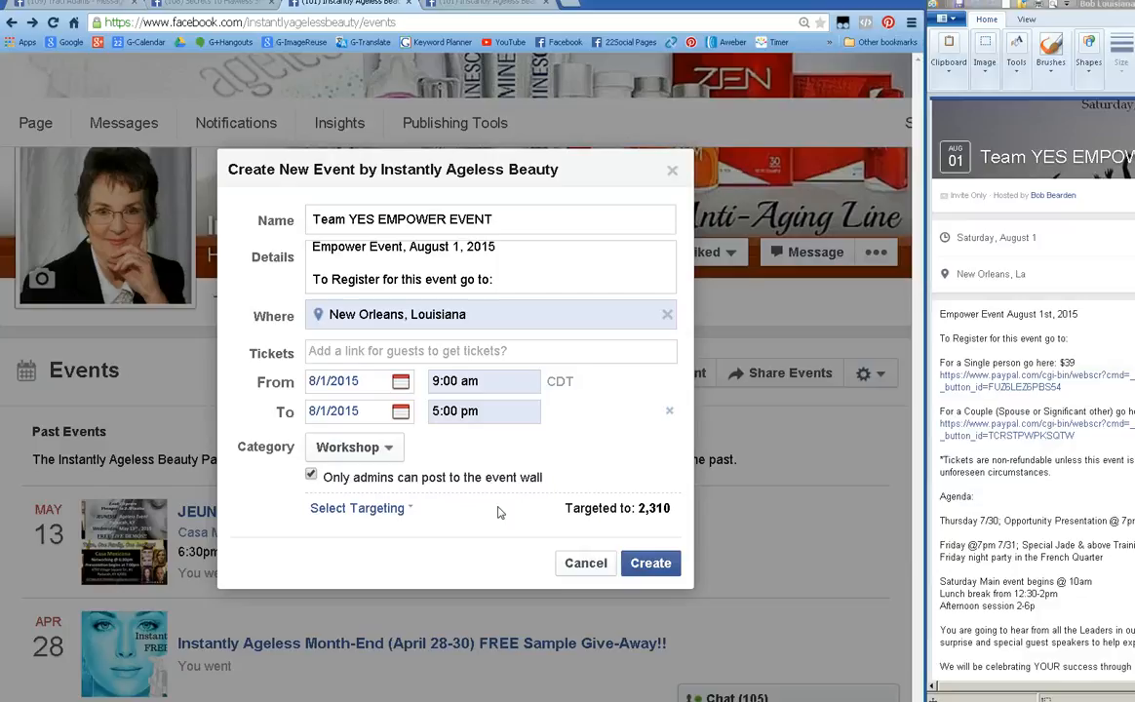
click(649, 563)
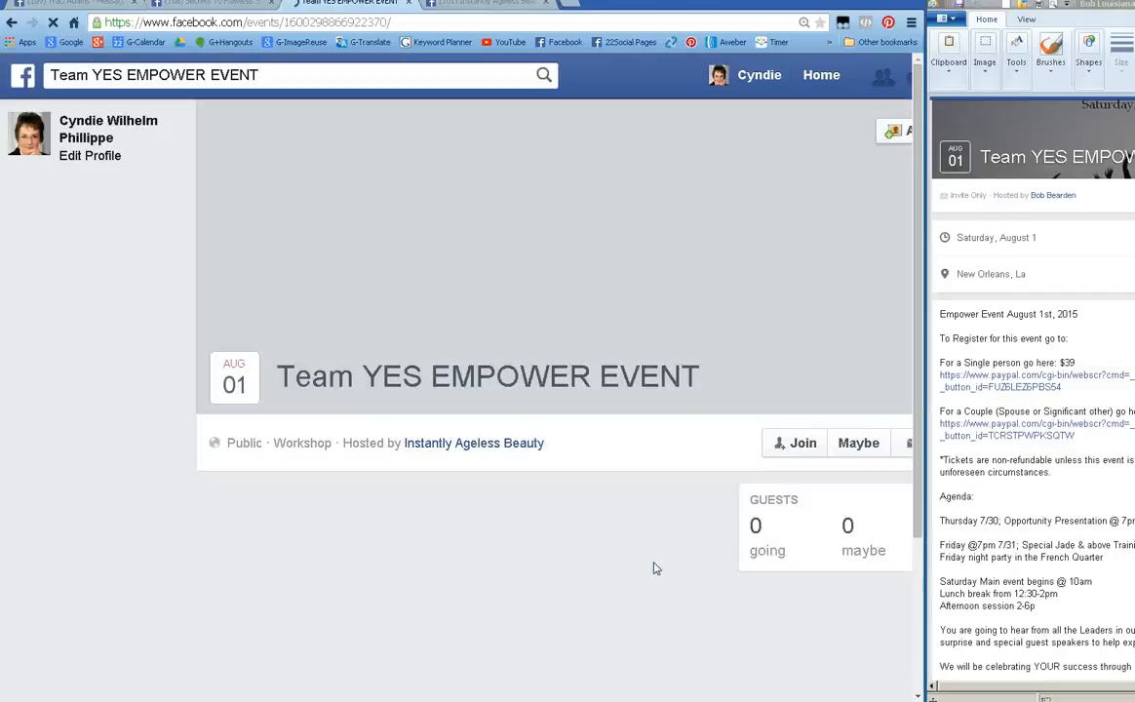
Widen the browser window to fit the full event page and dismiss the notification pop-up.
click(439, 589)
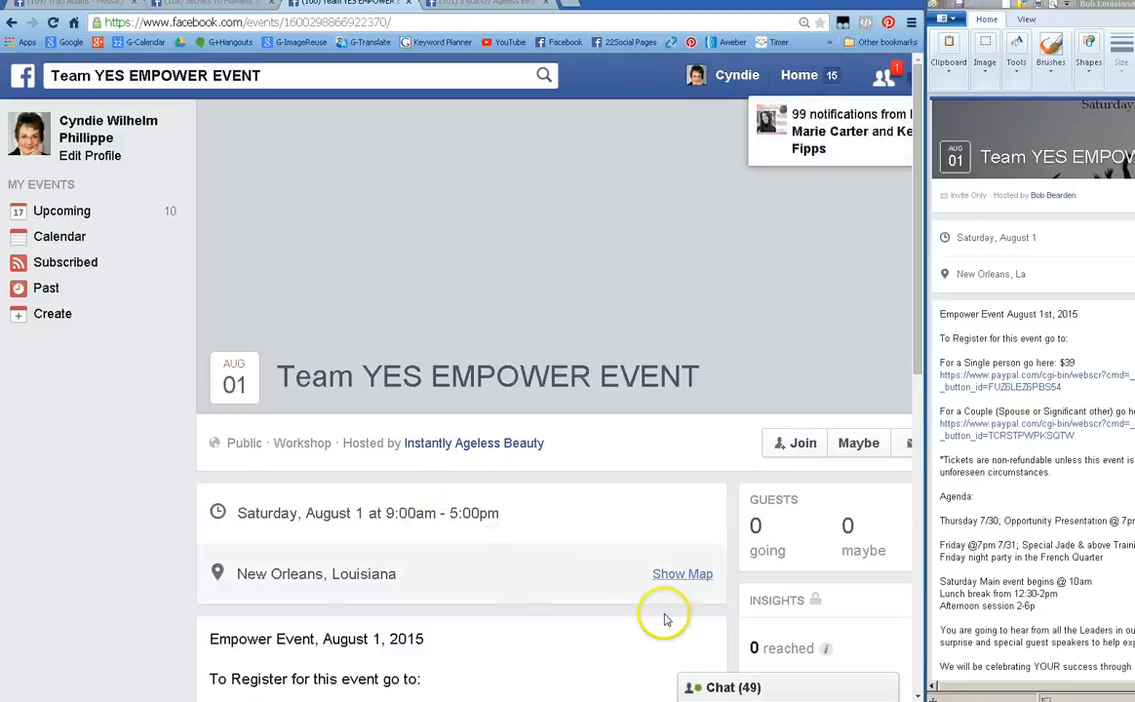
scroll(801, 314, right, 1)
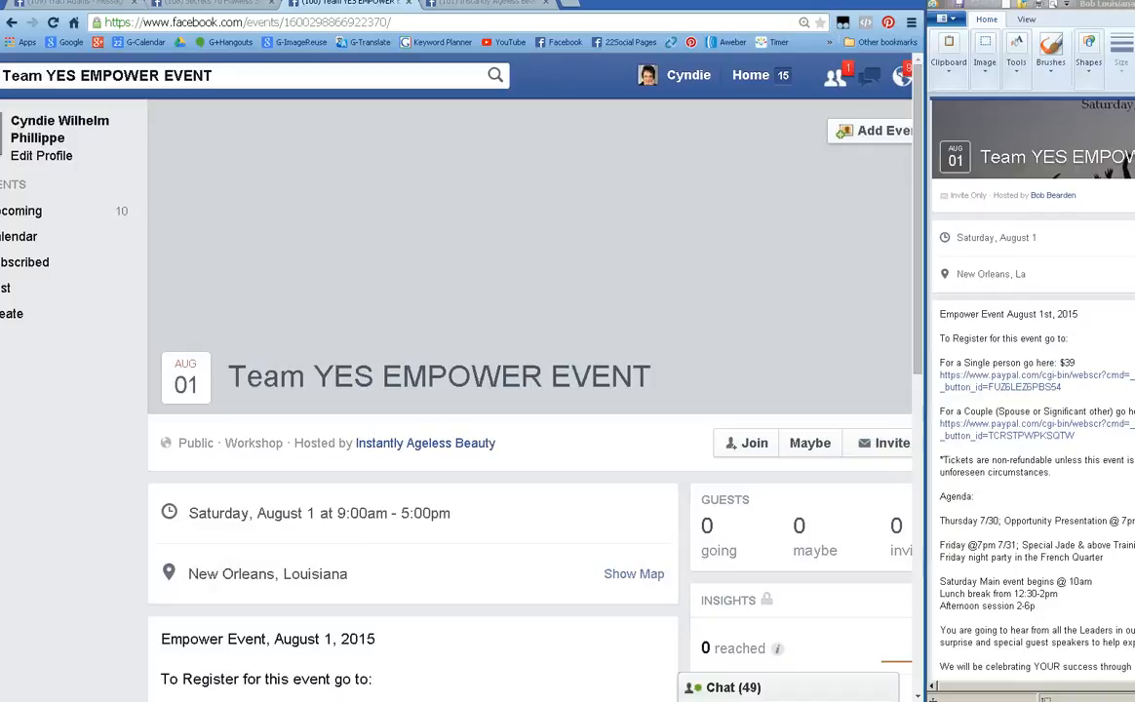
mouse_move(928, 82)
mouse_down()
mouse_move(1087, 90)
mouse_move(1031, 90)
mouse_up()
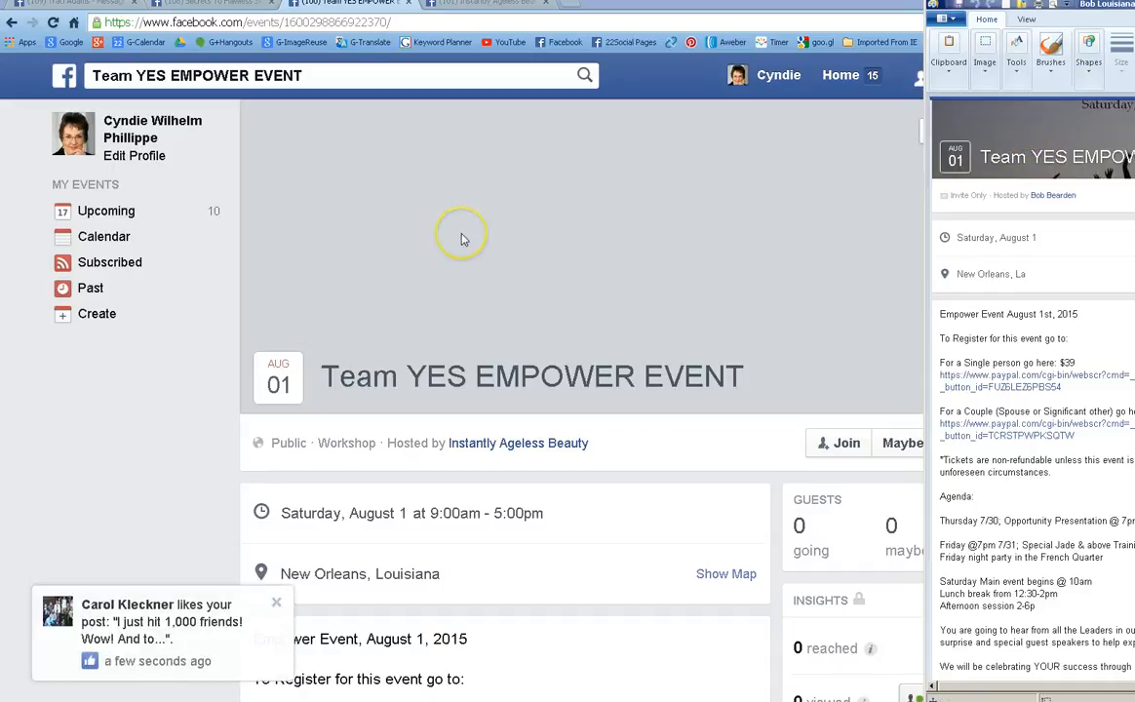
click(277, 603)
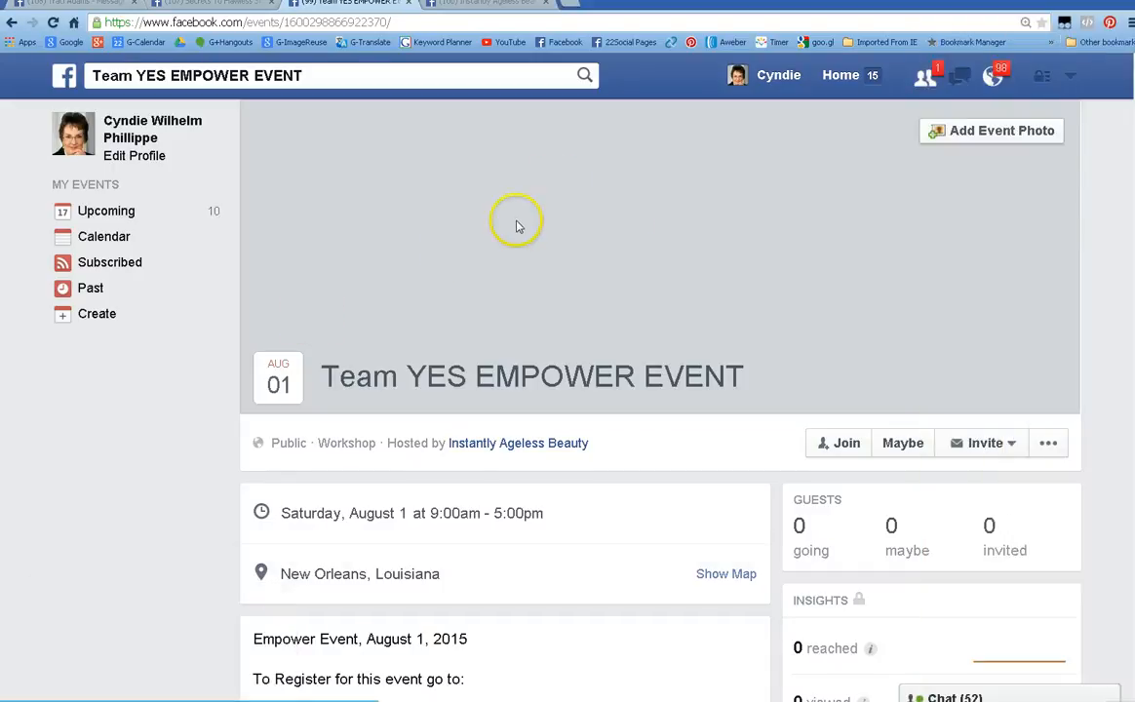
Review the source options for the event photo and check the synced photos for a usable picture.
click(981, 138)
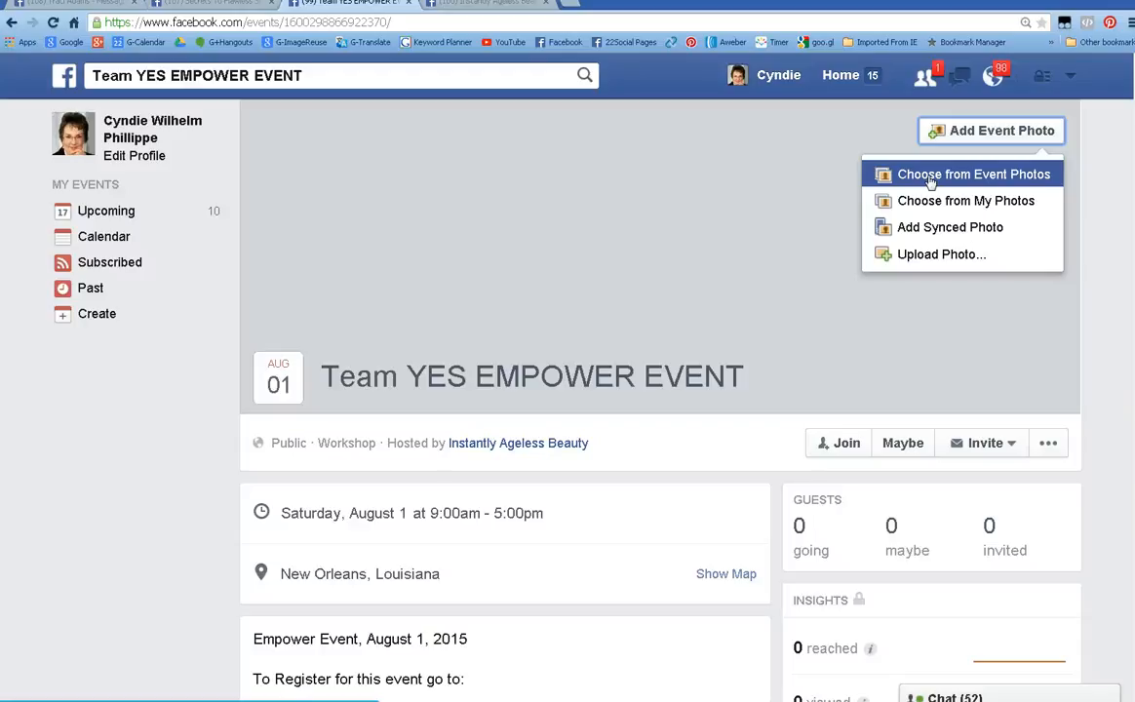
click(932, 204)
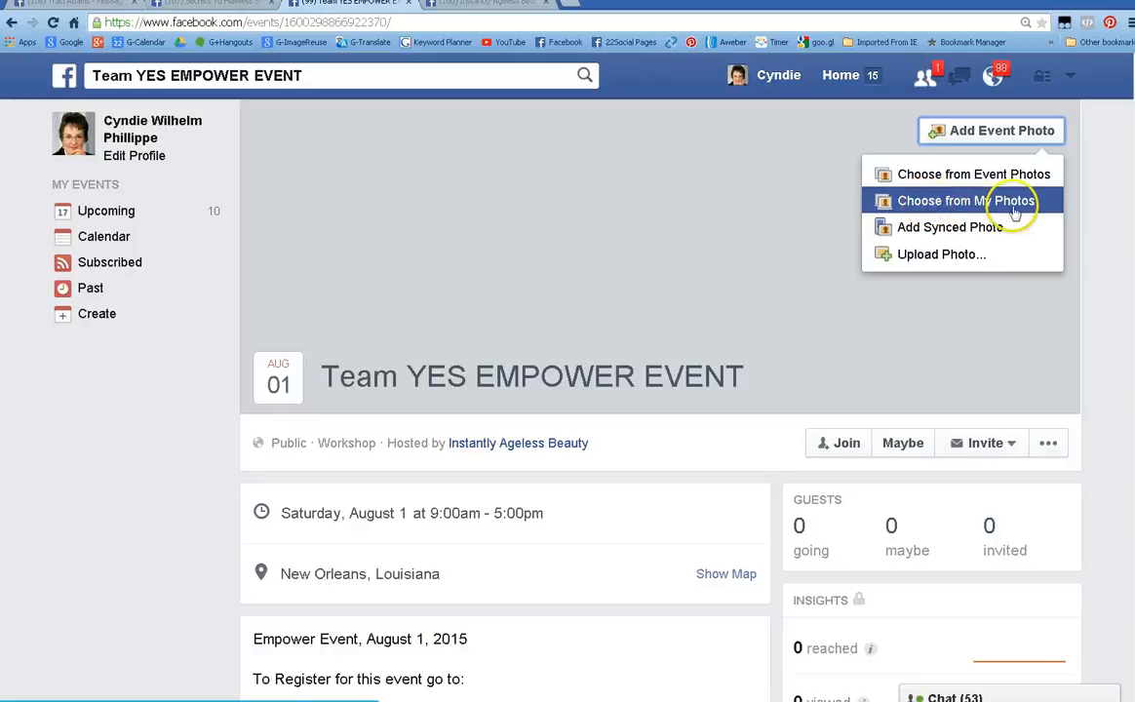
click(925, 223)
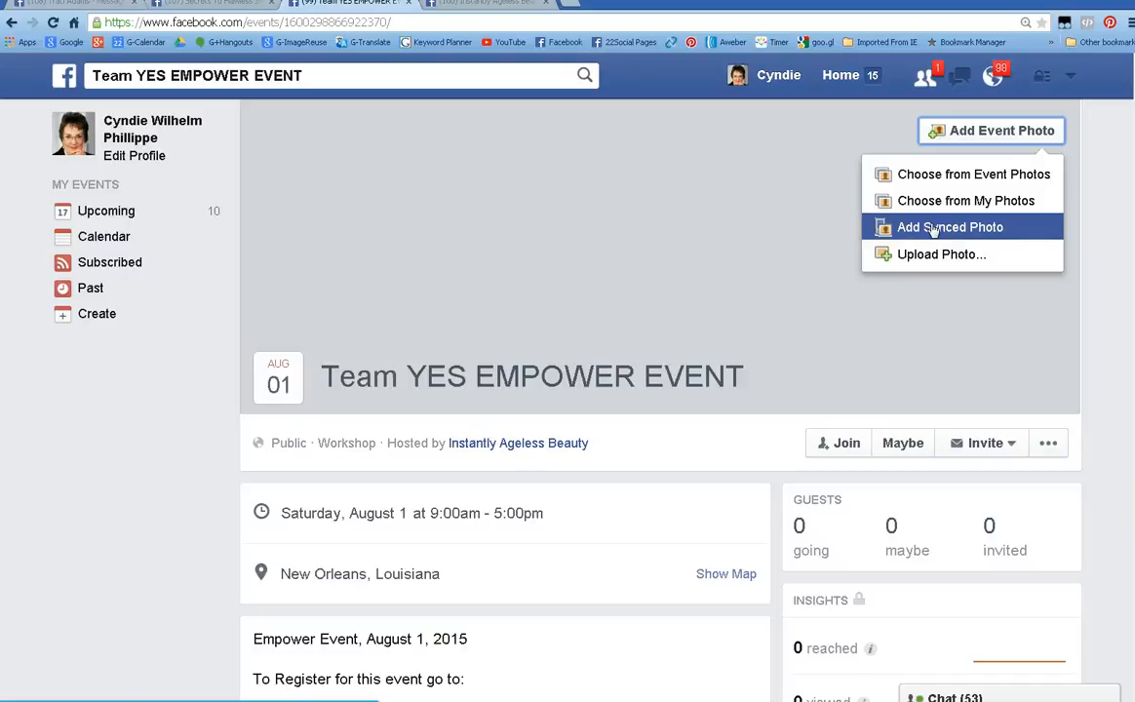
click(918, 261)
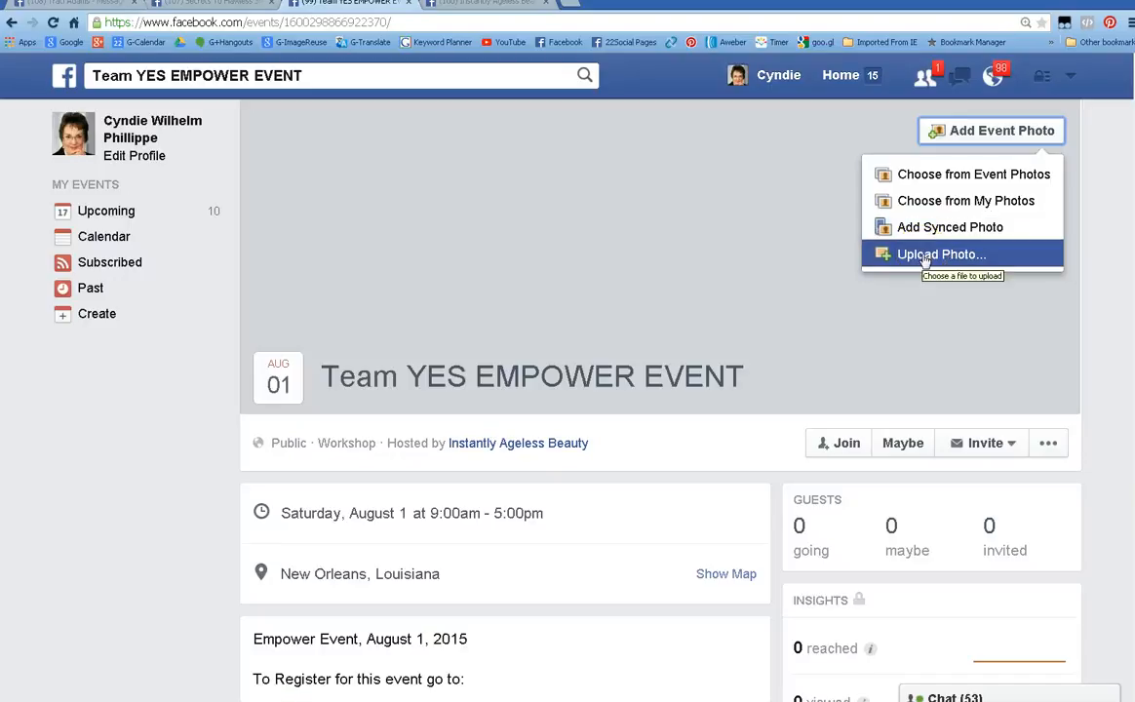
click(917, 226)
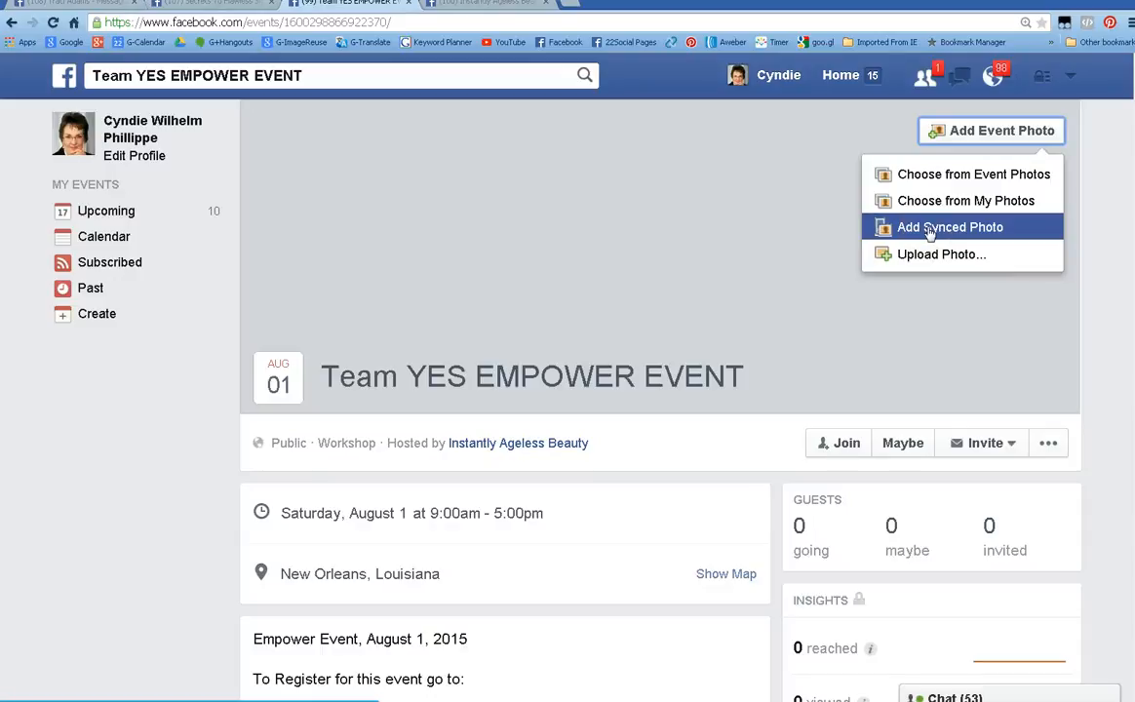
click(941, 421)
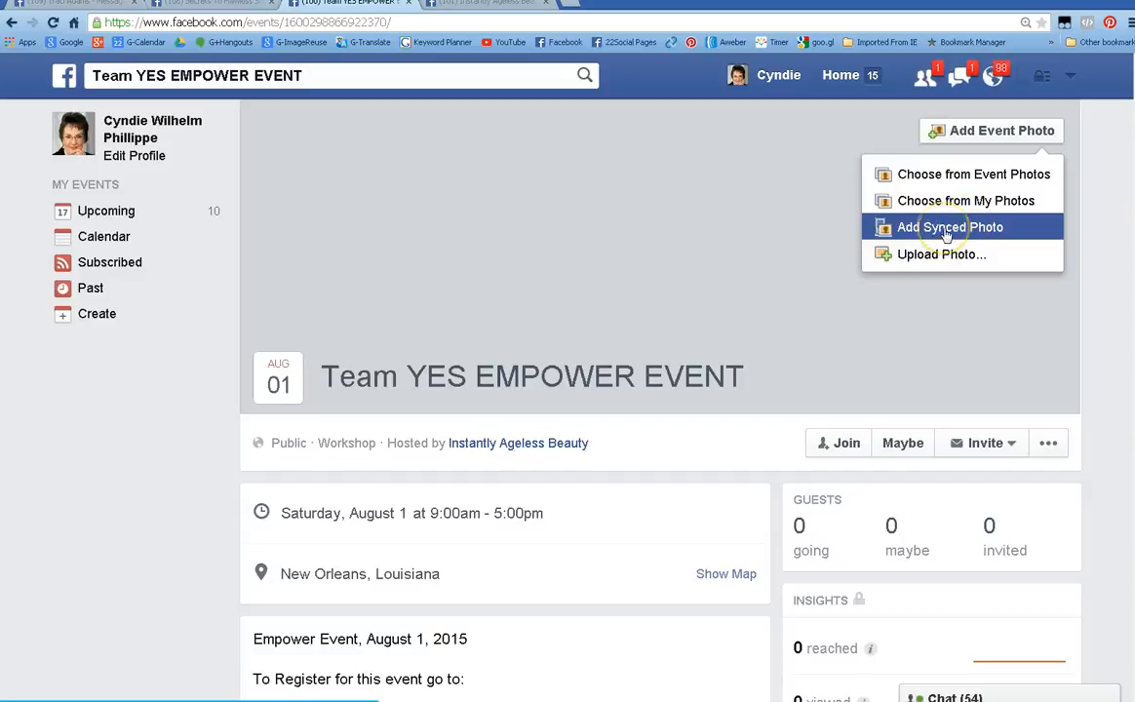
click(946, 234)
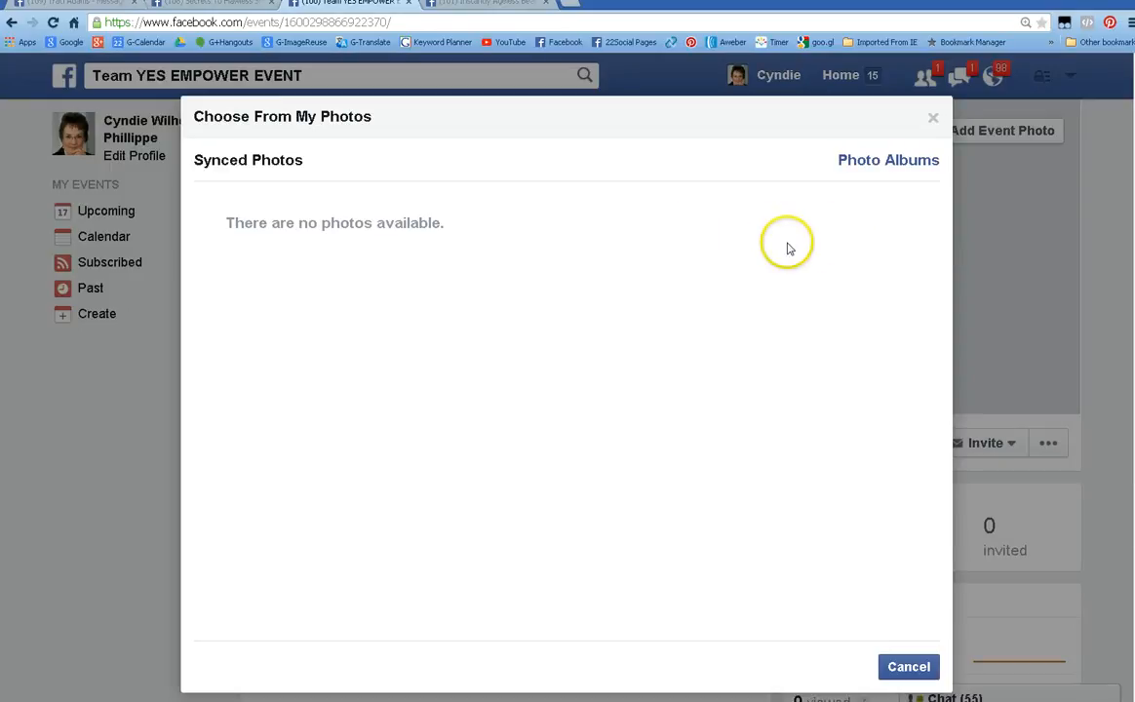
click(933, 117)
Upload the GeeseOnPond picture as the event photo, reposition it upward in the cover frame, and save the changes.
click(979, 132)
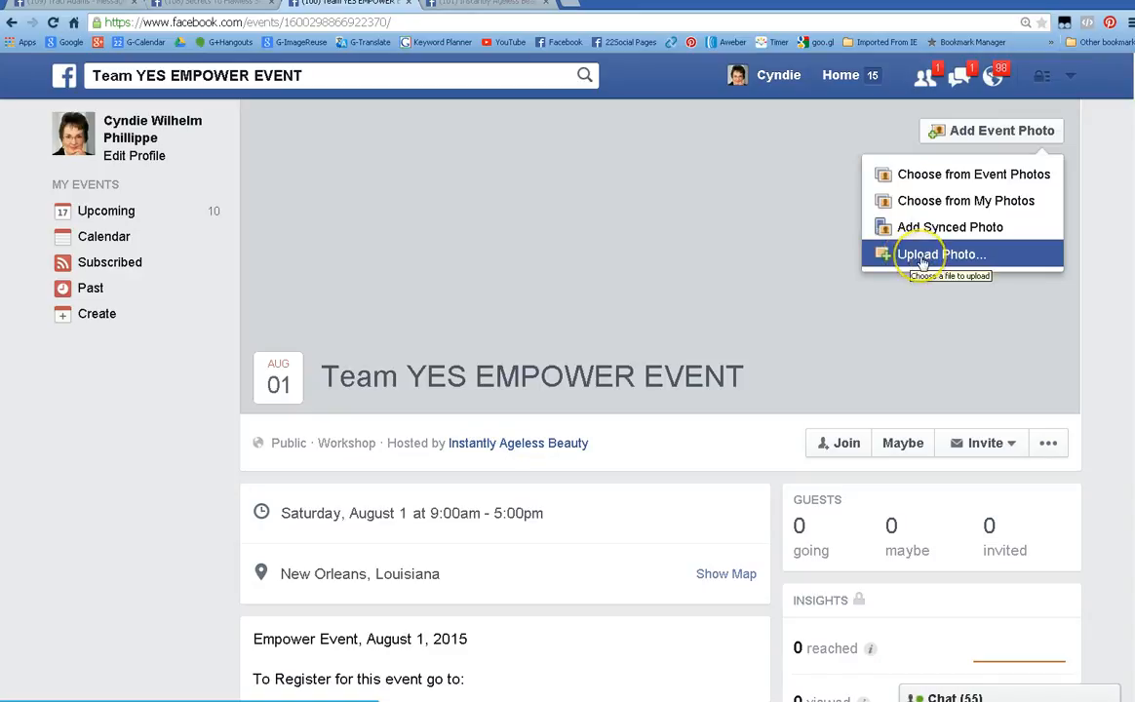
click(924, 256)
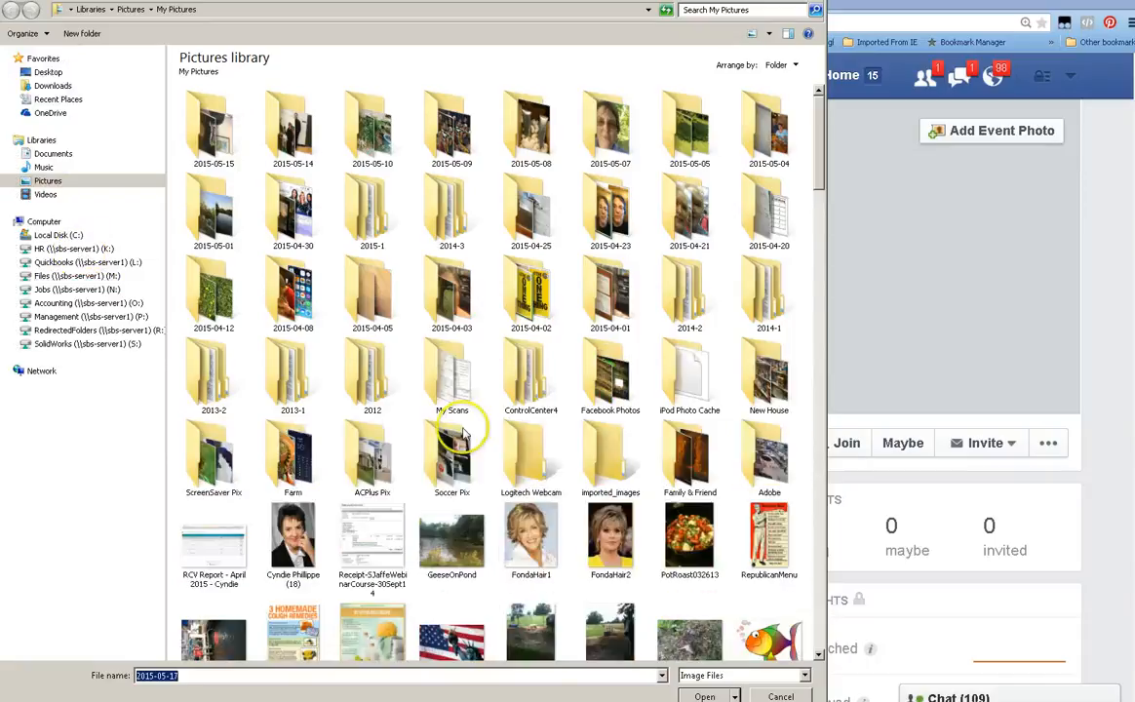
double_click(452, 542)
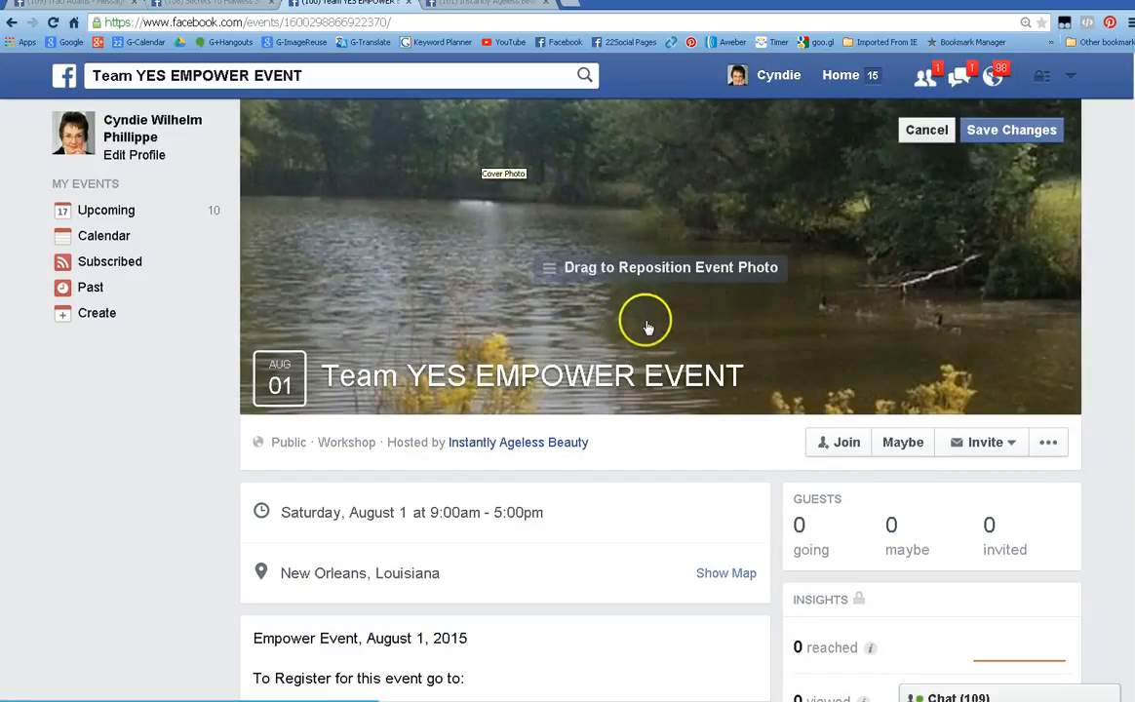
drag(647, 322, 654, 269)
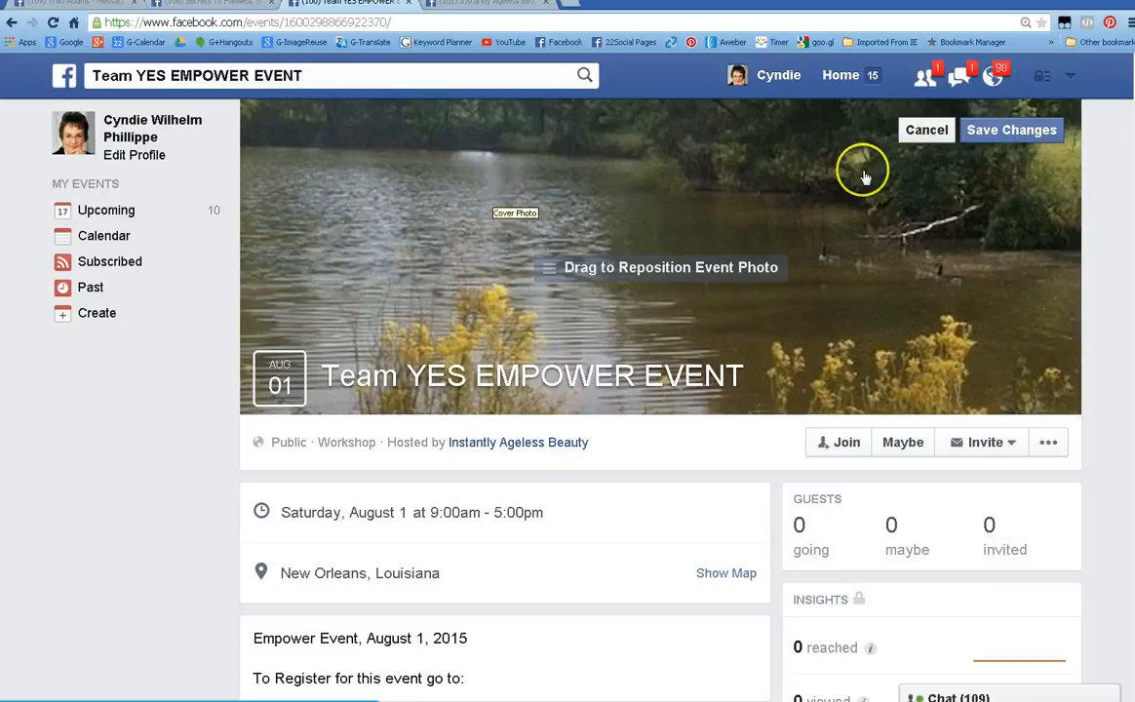
click(1012, 132)
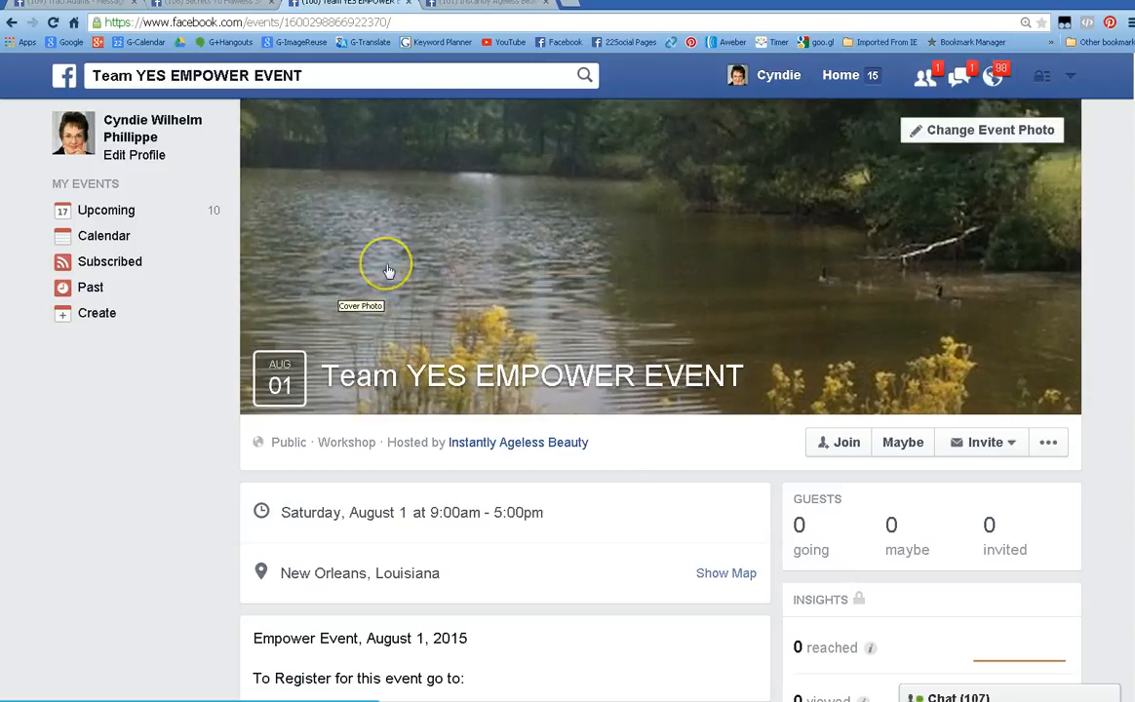
Review the event's editable info, including the guest list and admin-only posting options, and save it without changes.
scroll(387, 271, down, 1)
scroll(386, 270, down, 3)
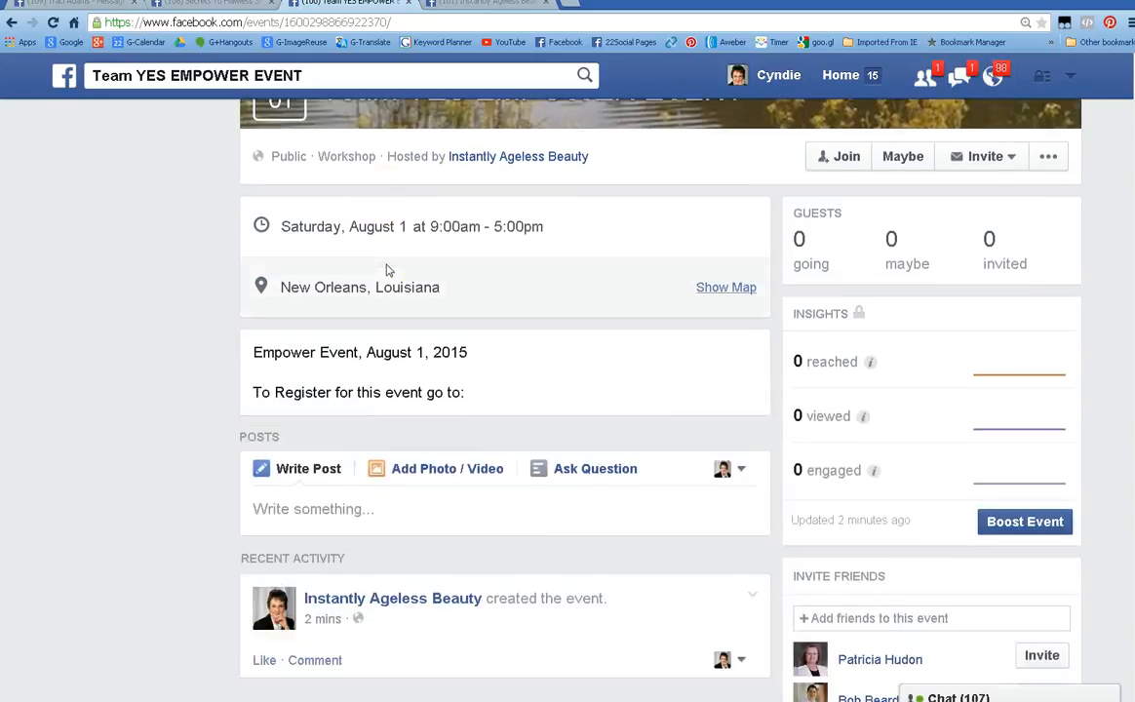
scroll(386, 270, down, 1)
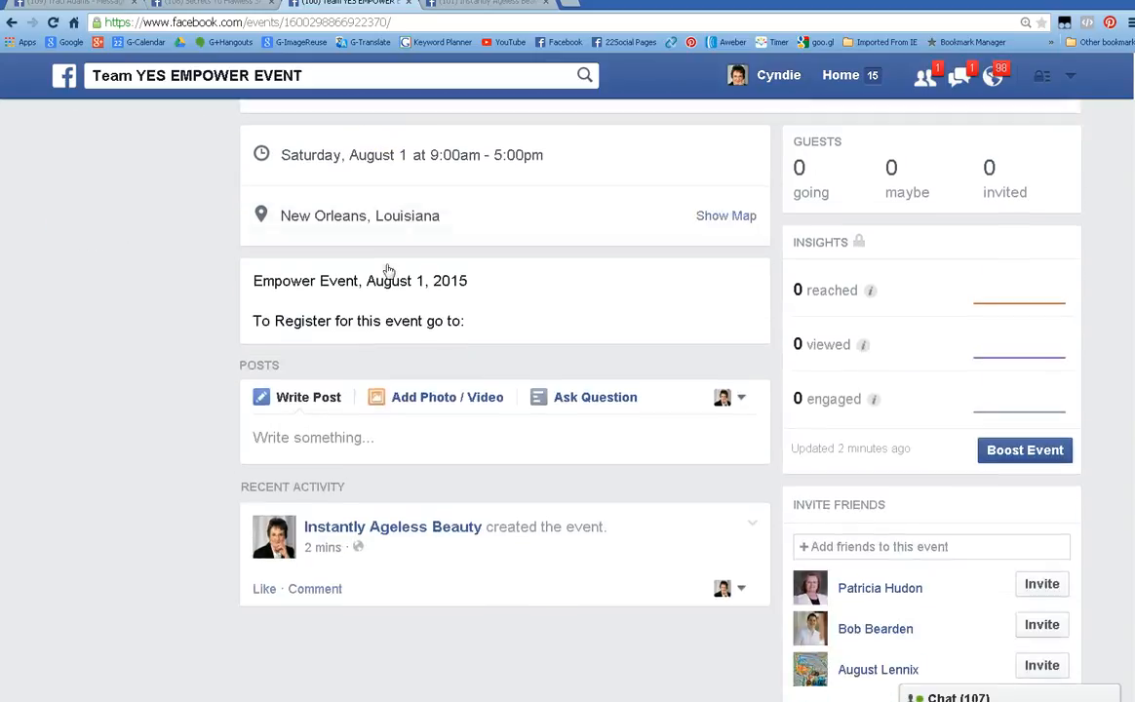
scroll(386, 270, up, 1)
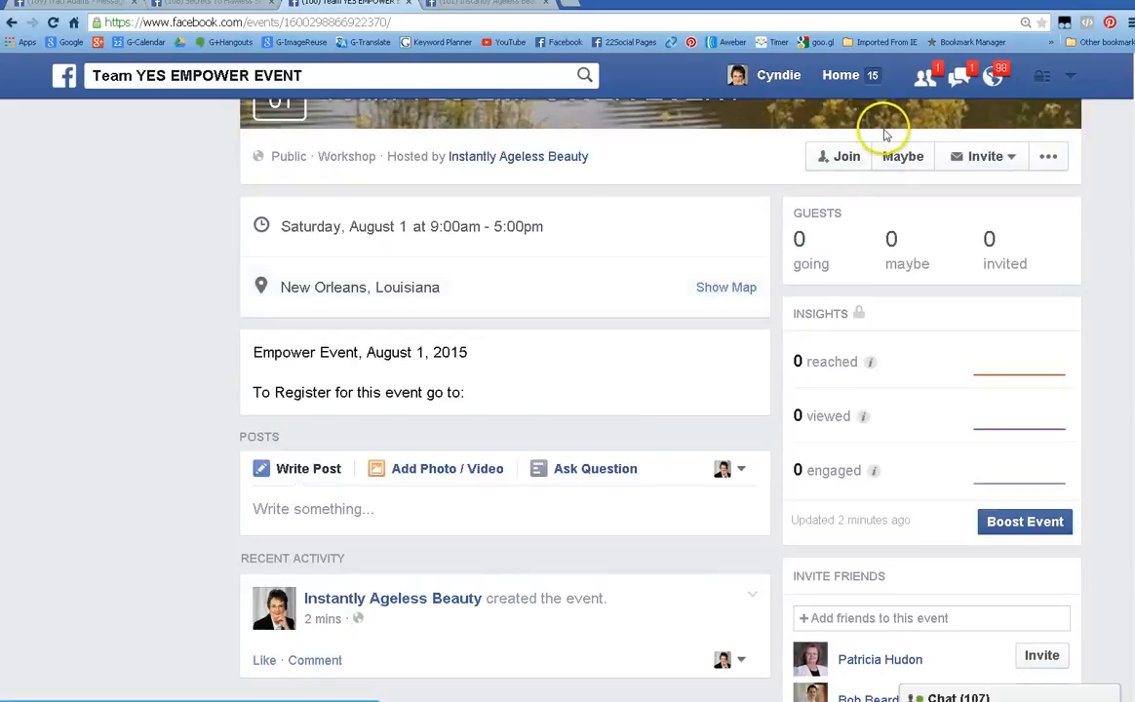
click(1049, 157)
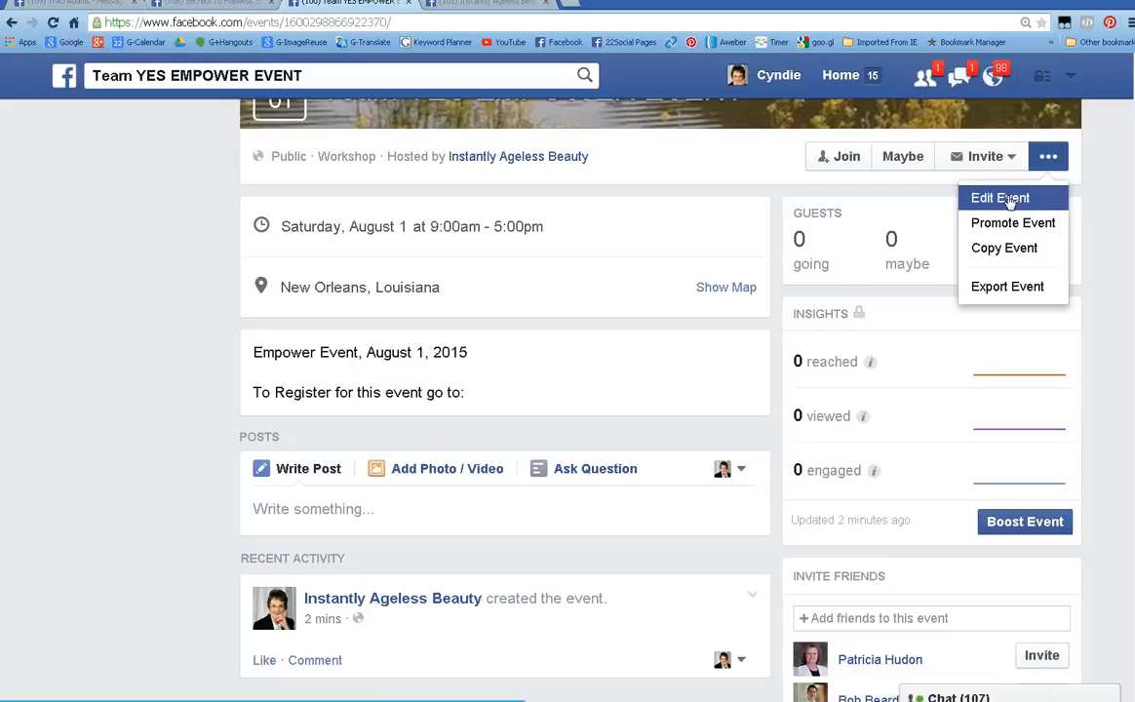
click(1010, 199)
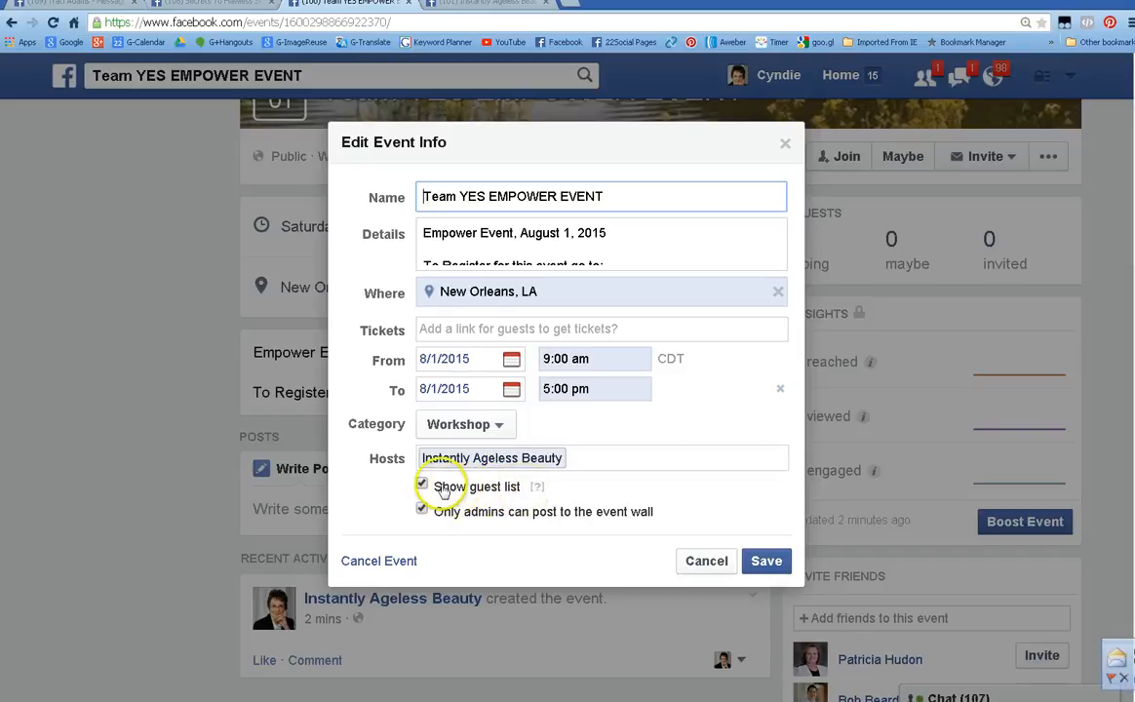
mouse_move(538, 488)
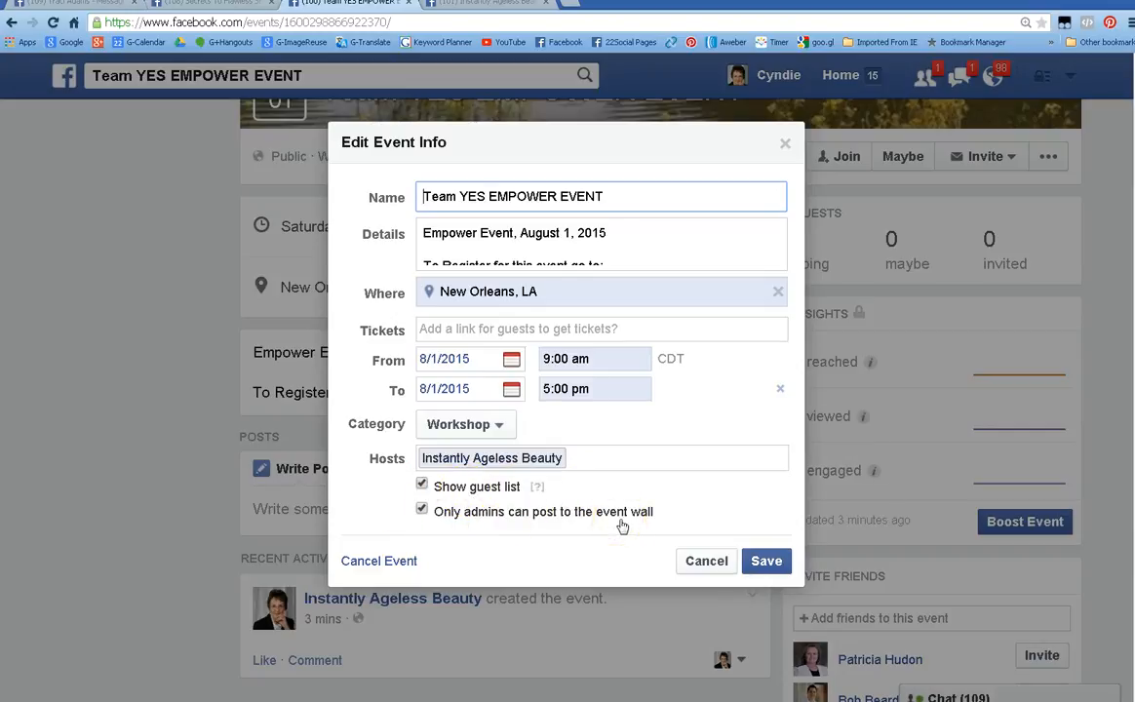
click(768, 563)
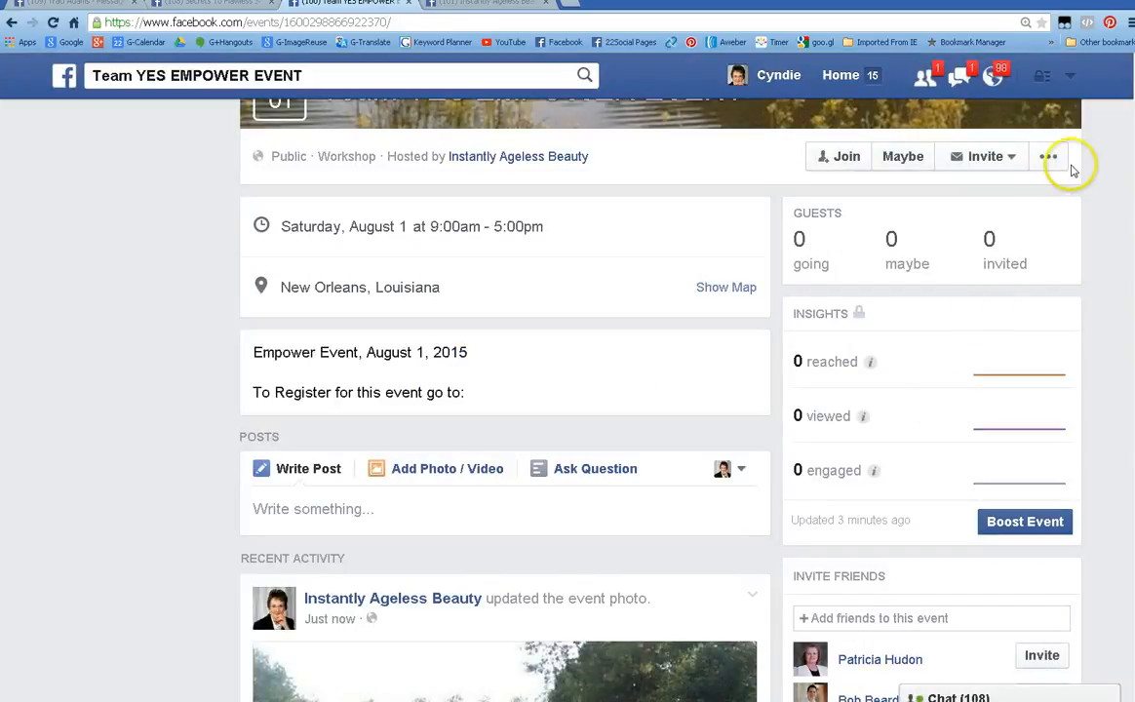
Examine the ad campaign setup for promoting the event and return to the event page without creating an ad.
click(1049, 157)
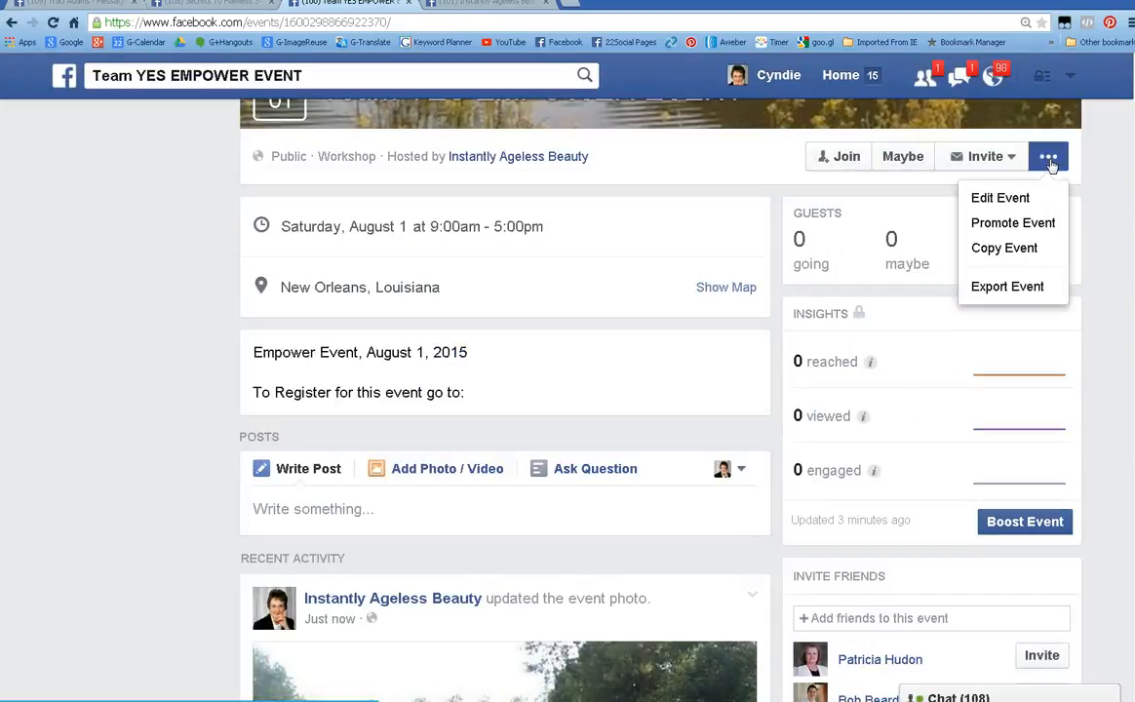
click(1033, 234)
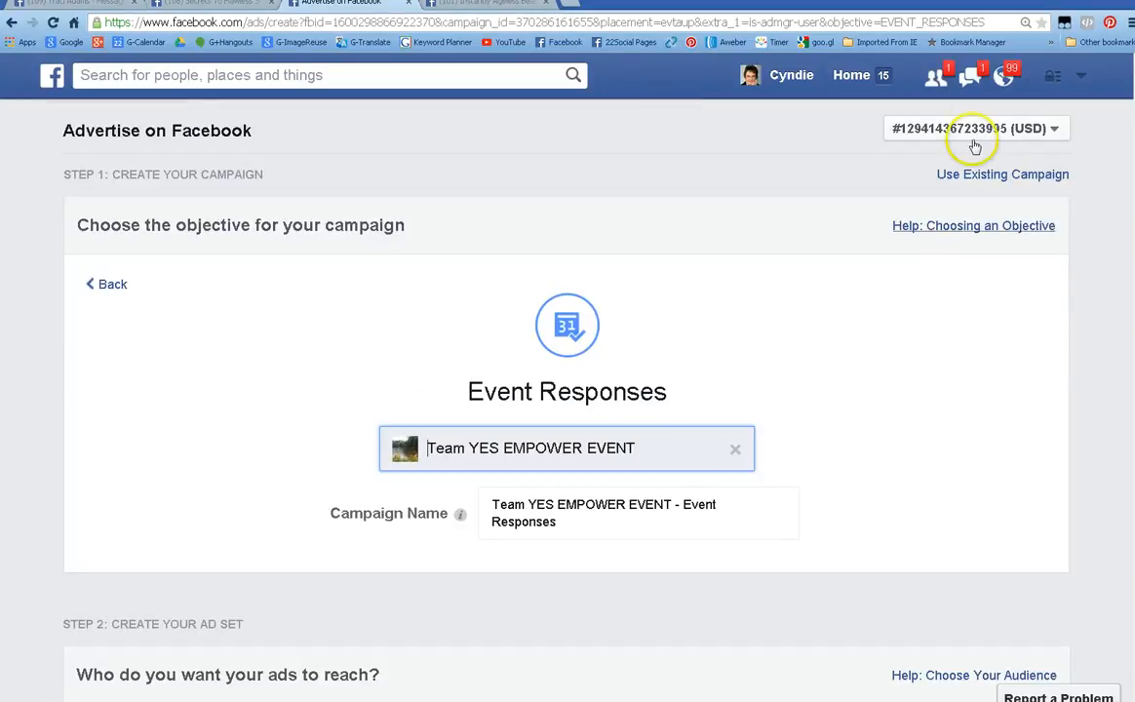
click(12, 23)
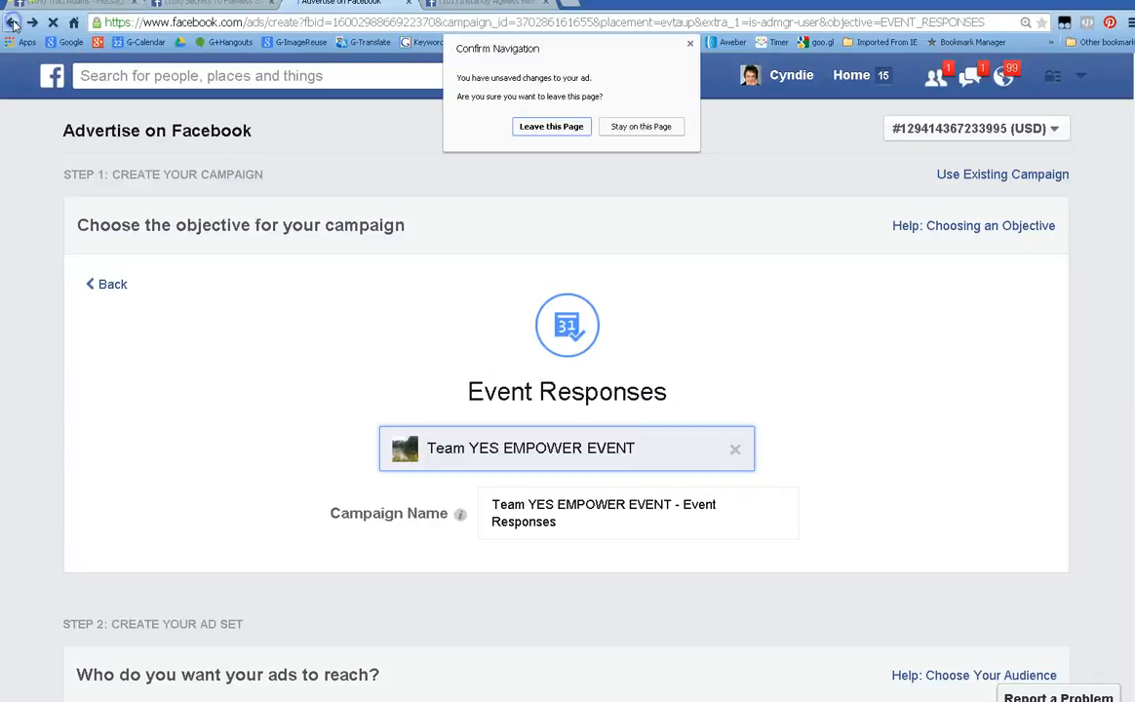
click(546, 127)
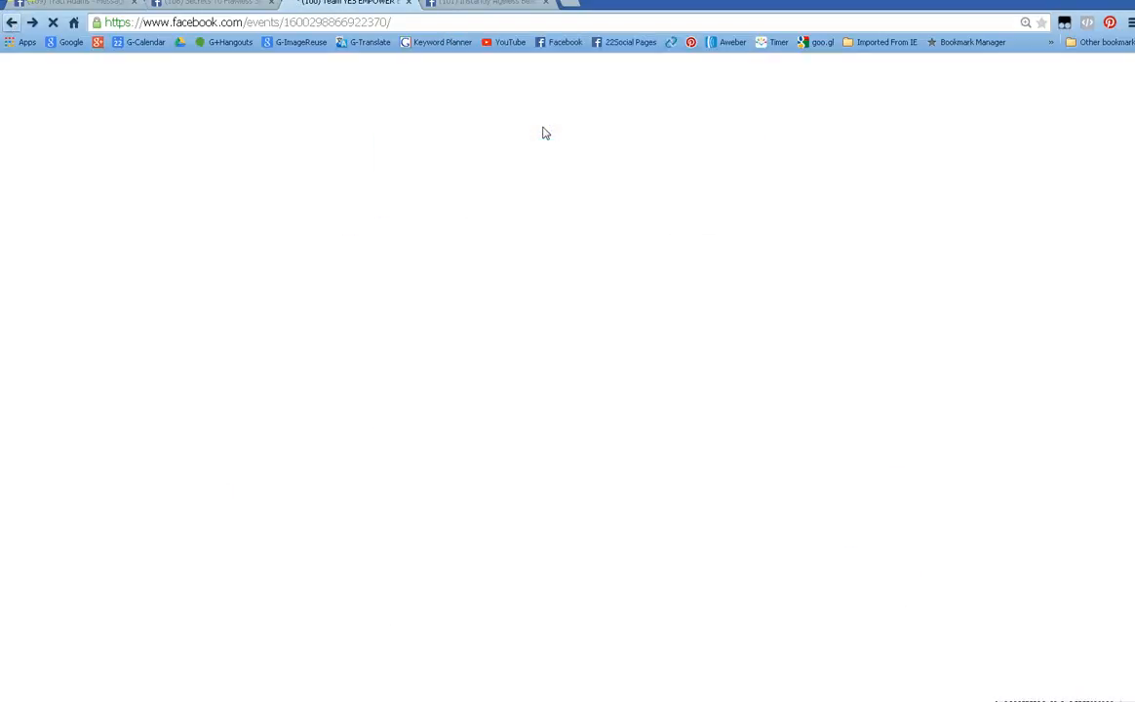
scroll(545, 133, down, 3)
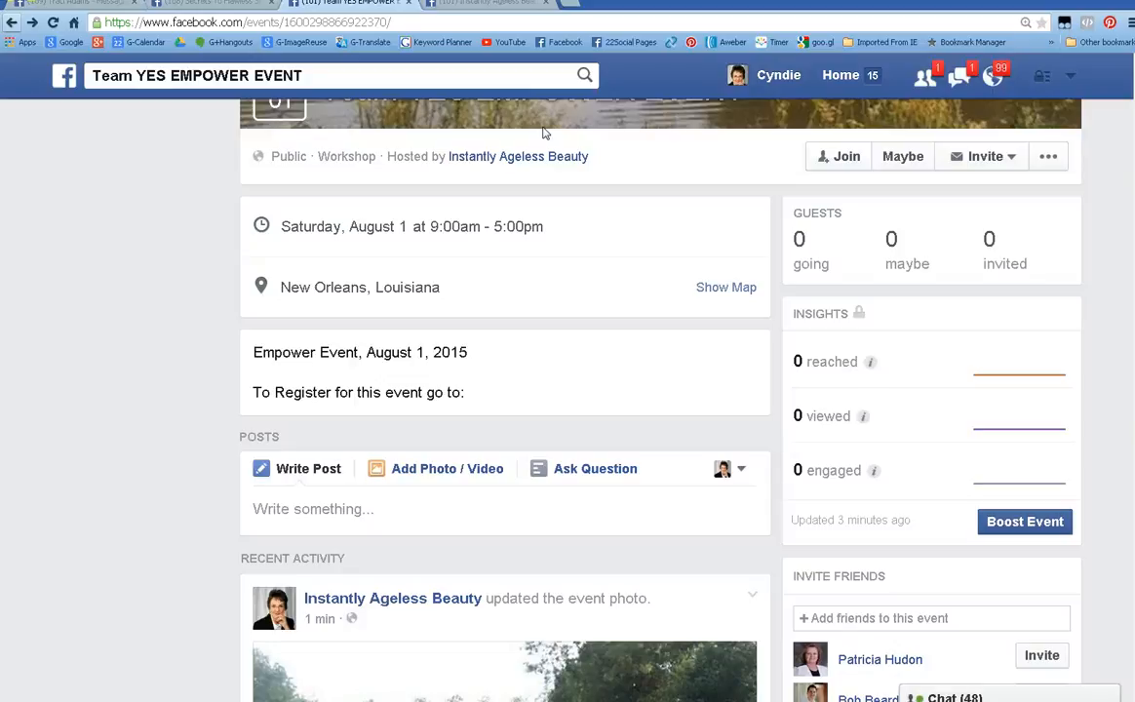
Review the calendar and email options for exporting the event, cancel the export, and check the other event actions.
click(620, 253)
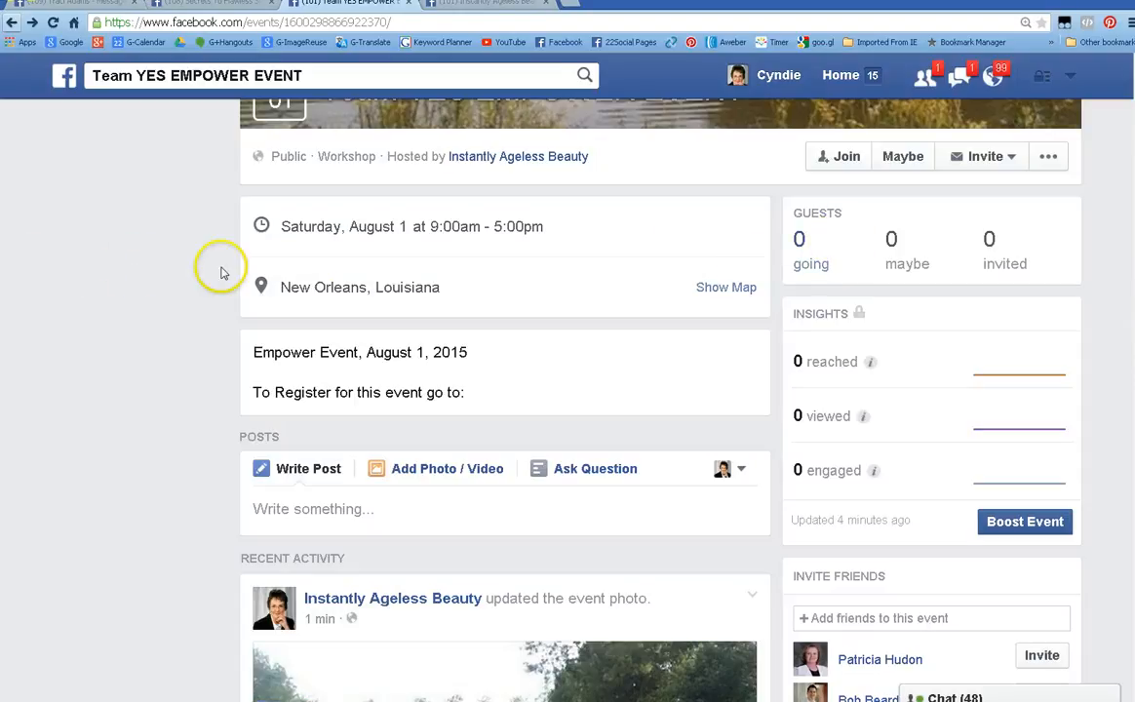
click(1050, 158)
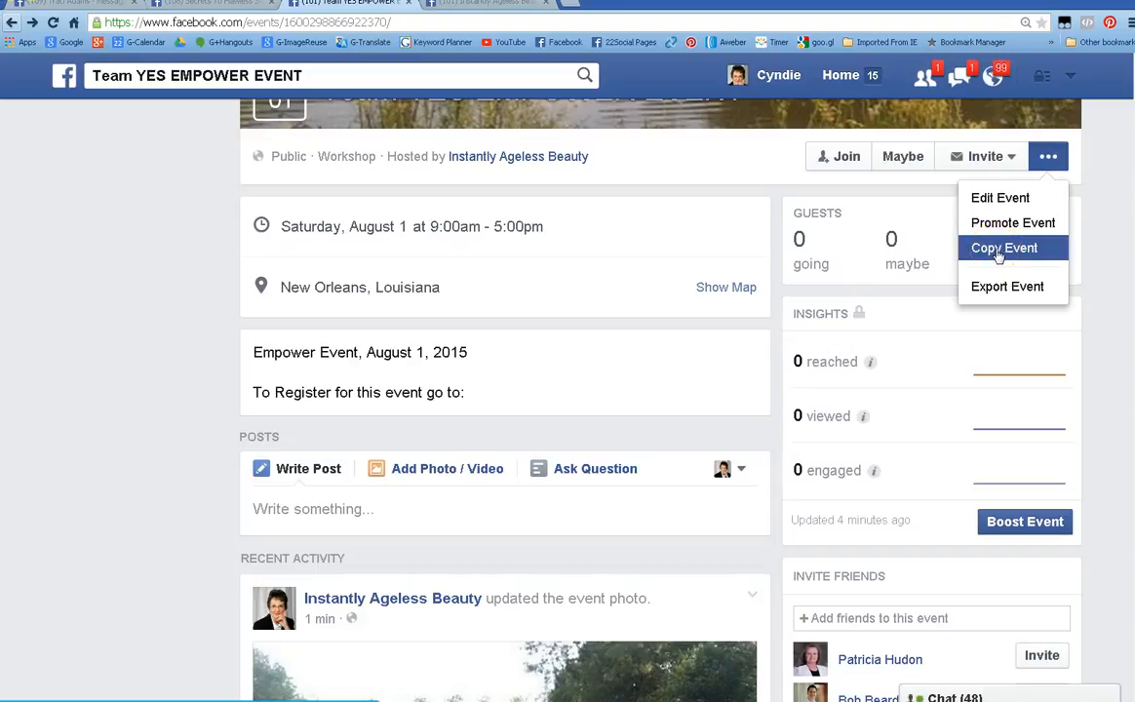
click(1009, 289)
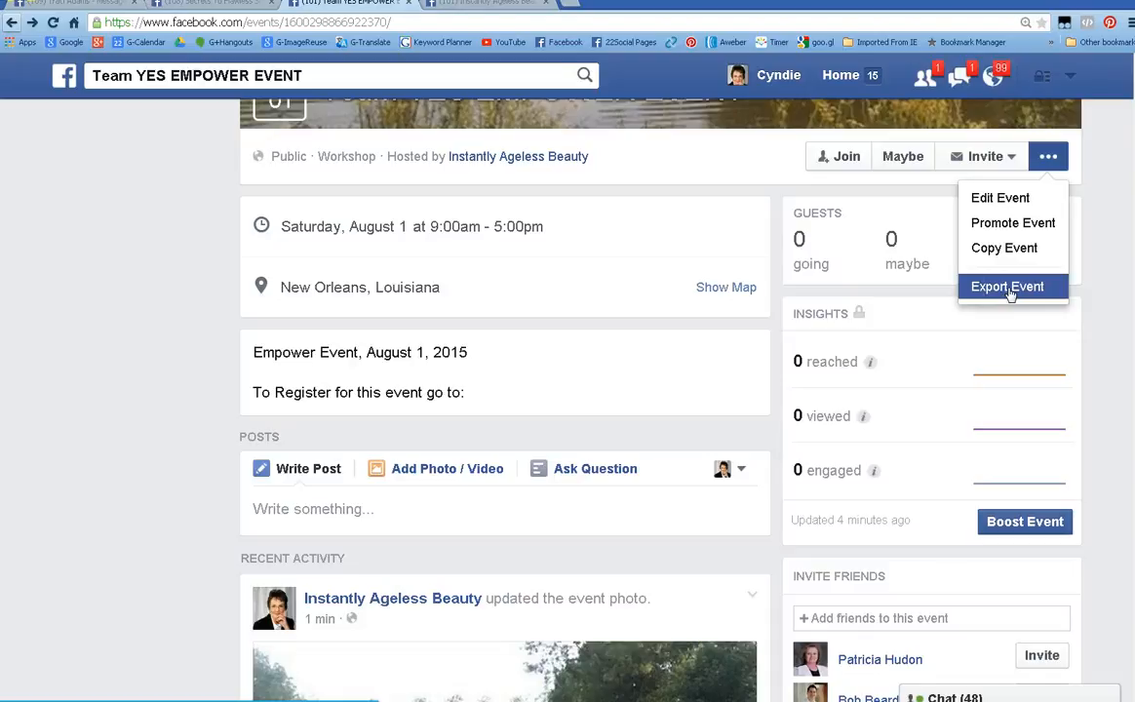
click(1009, 287)
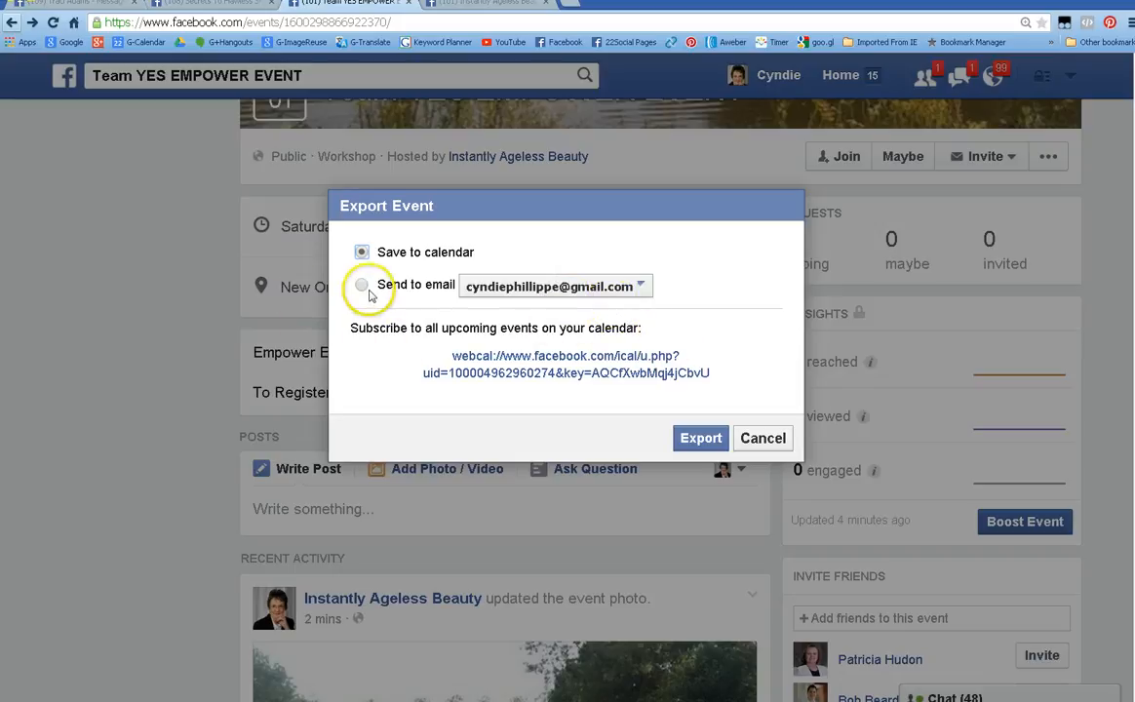
click(771, 441)
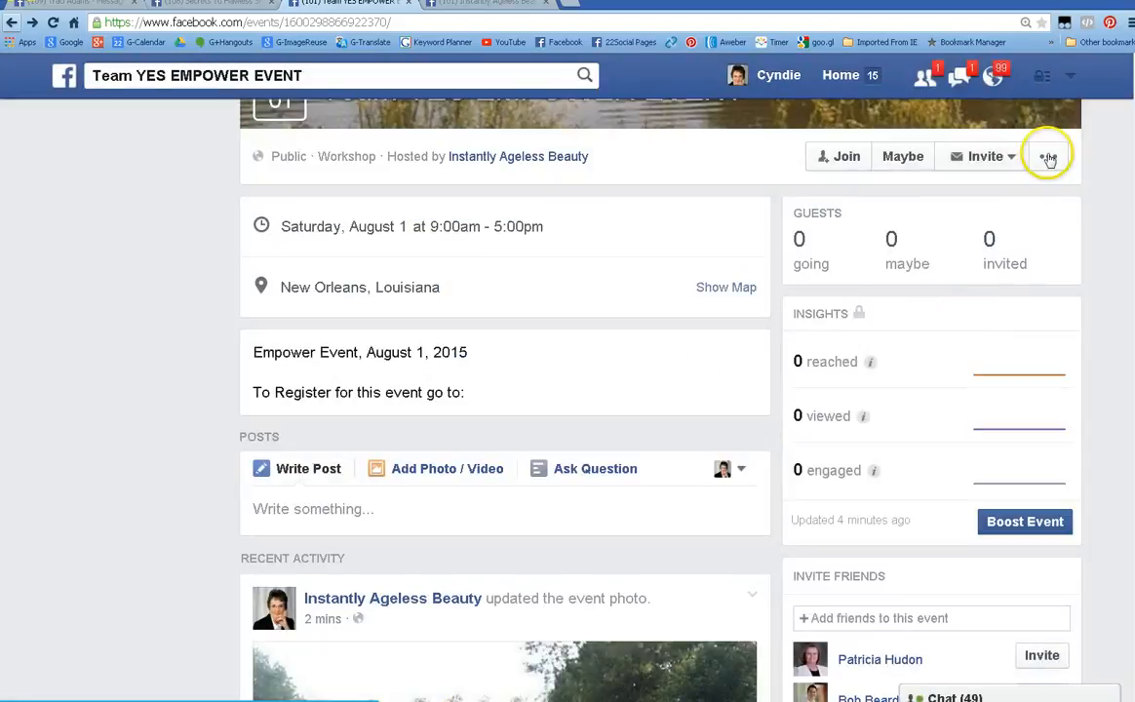
click(1050, 158)
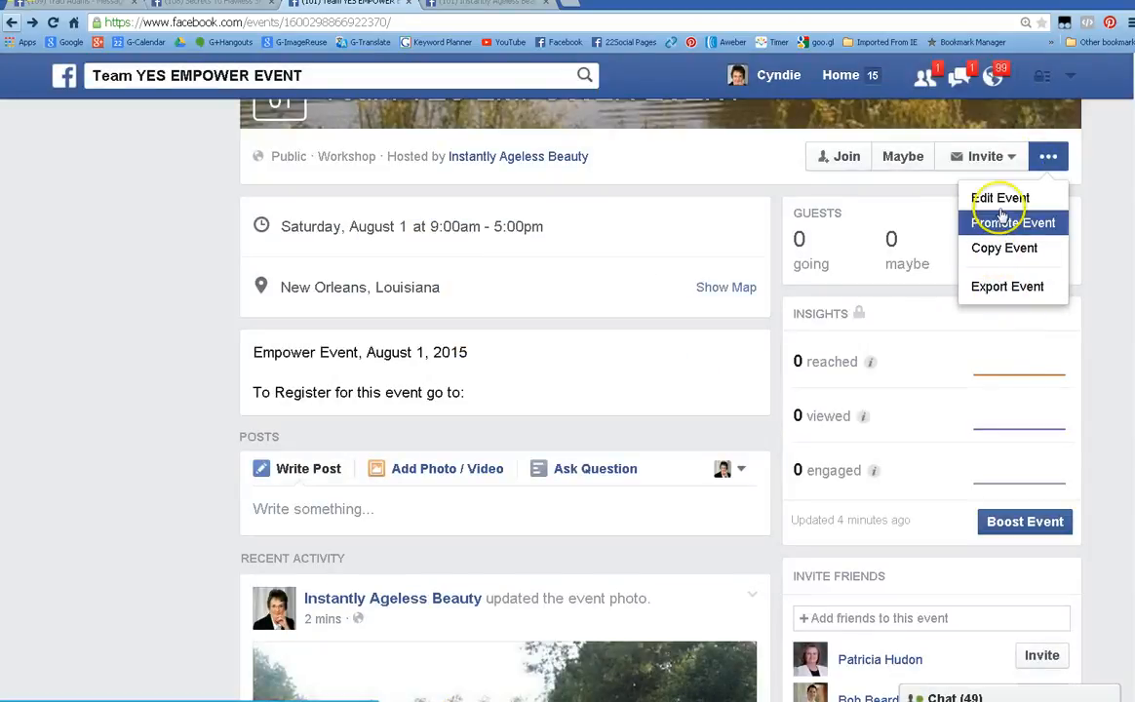
Look through the friend lists available for event invitations, including All Friends, and close without inviting anyone.
click(983, 156)
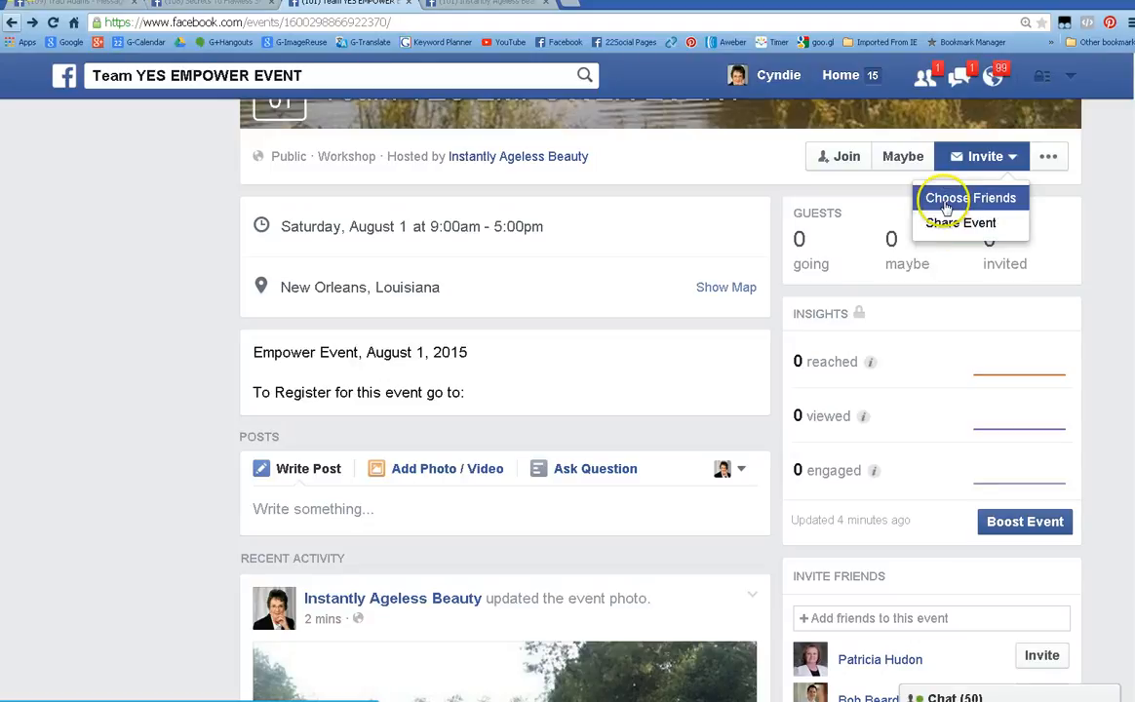
click(944, 199)
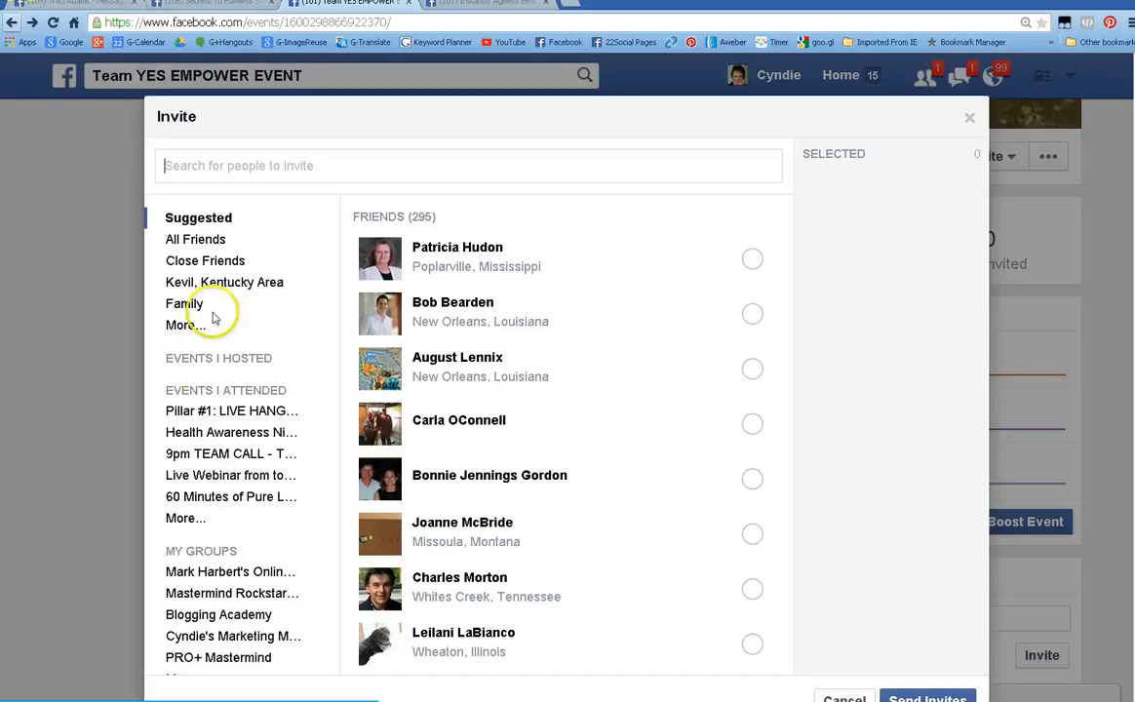
click(199, 241)
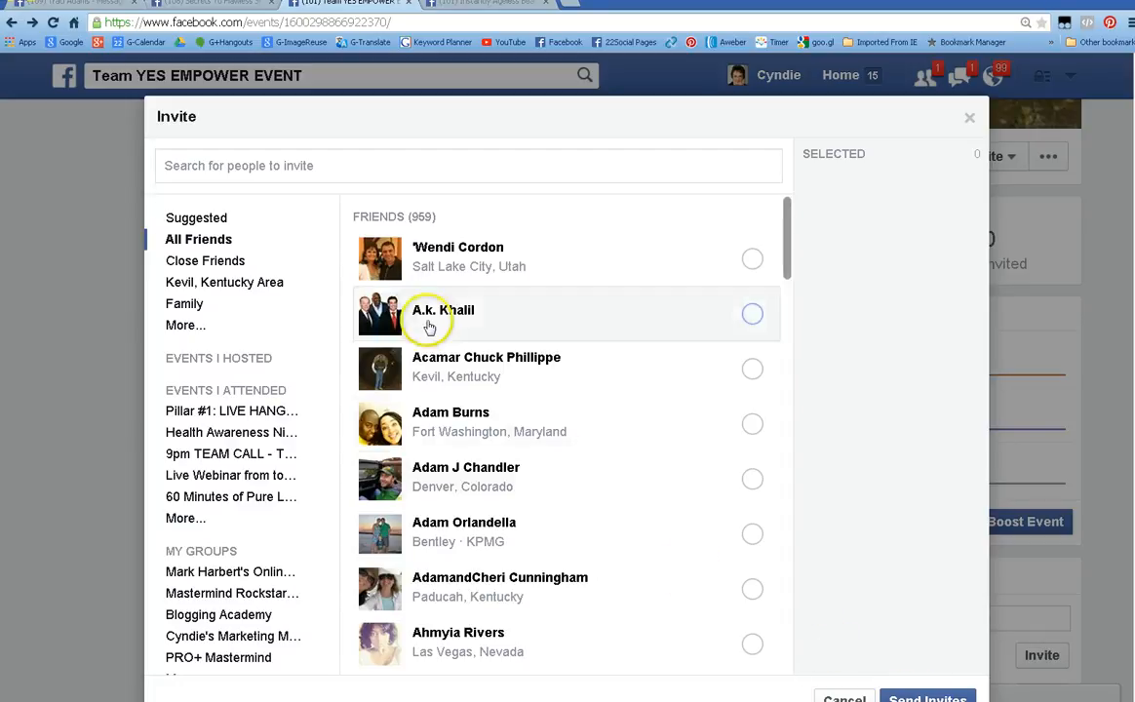
click(971, 118)
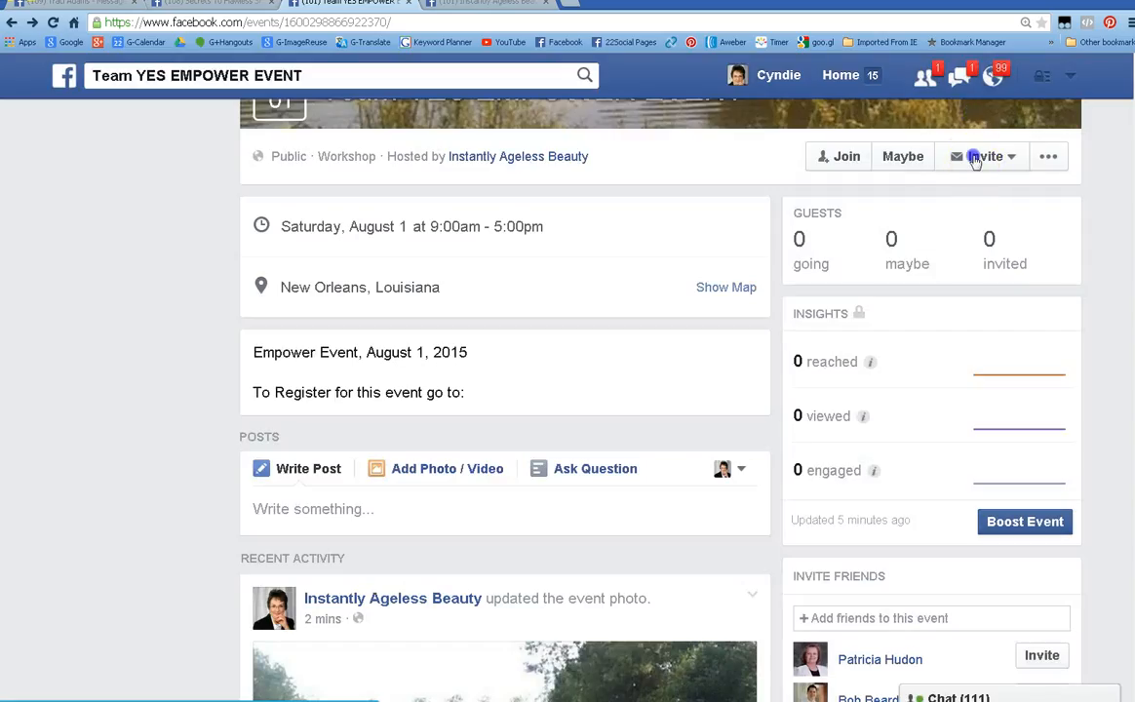
Review the destinations available for sharing the event and close the share dialog without posting.
click(979, 156)
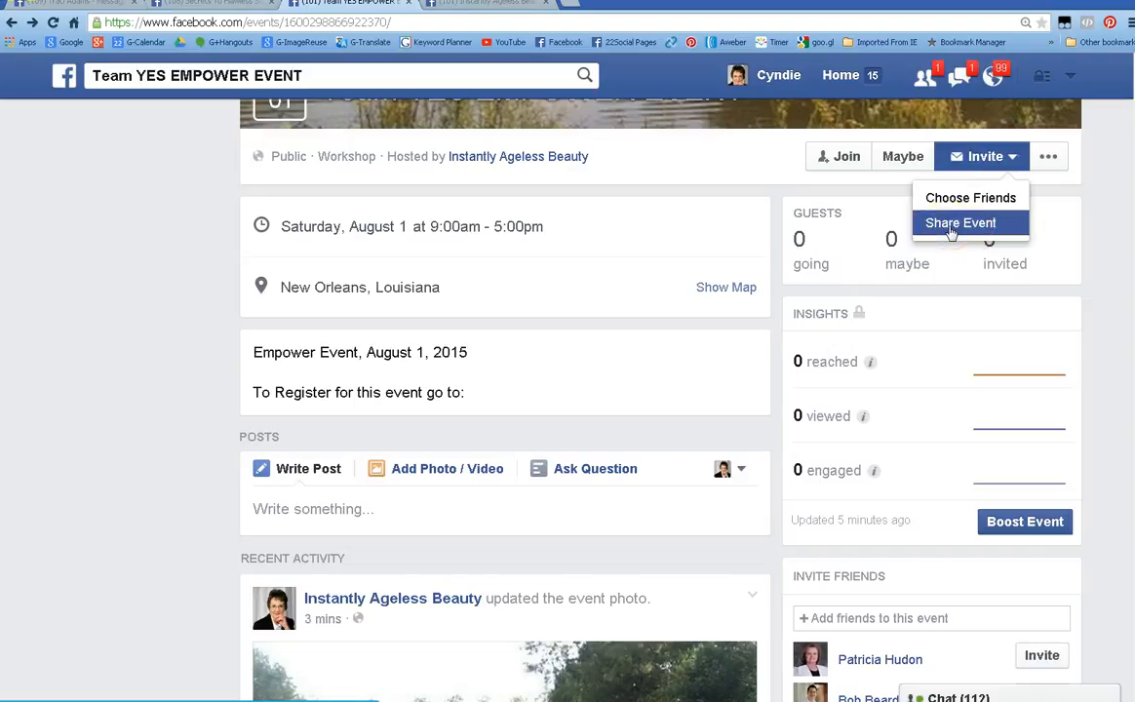
click(951, 230)
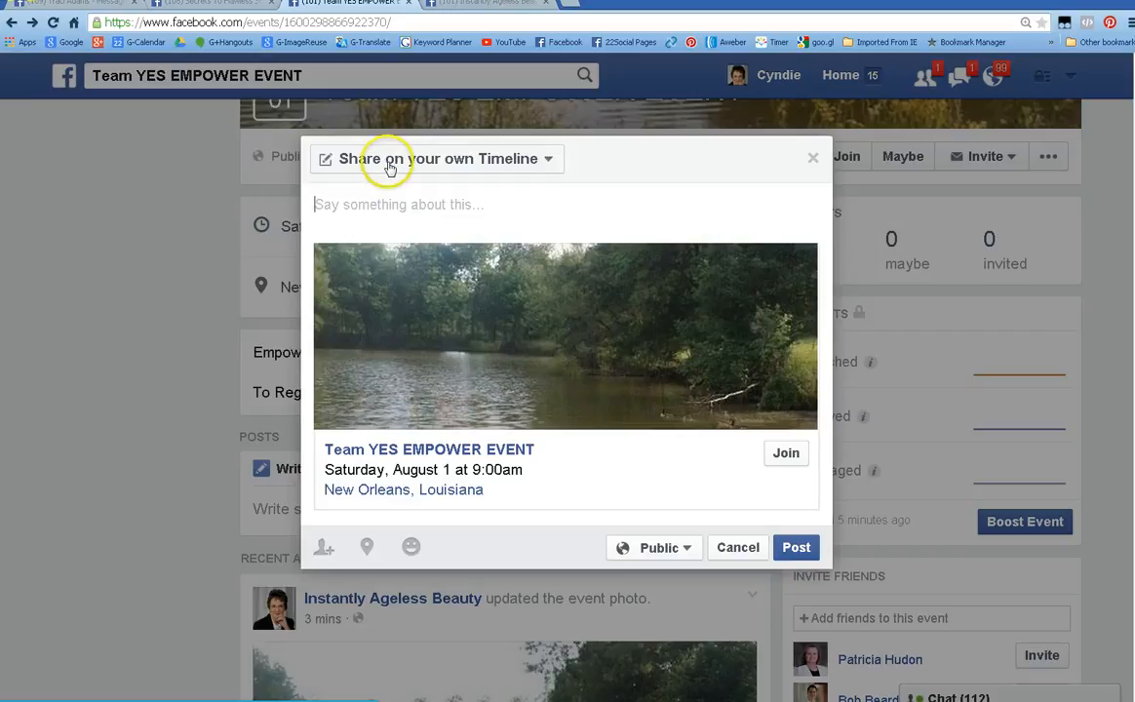
click(387, 166)
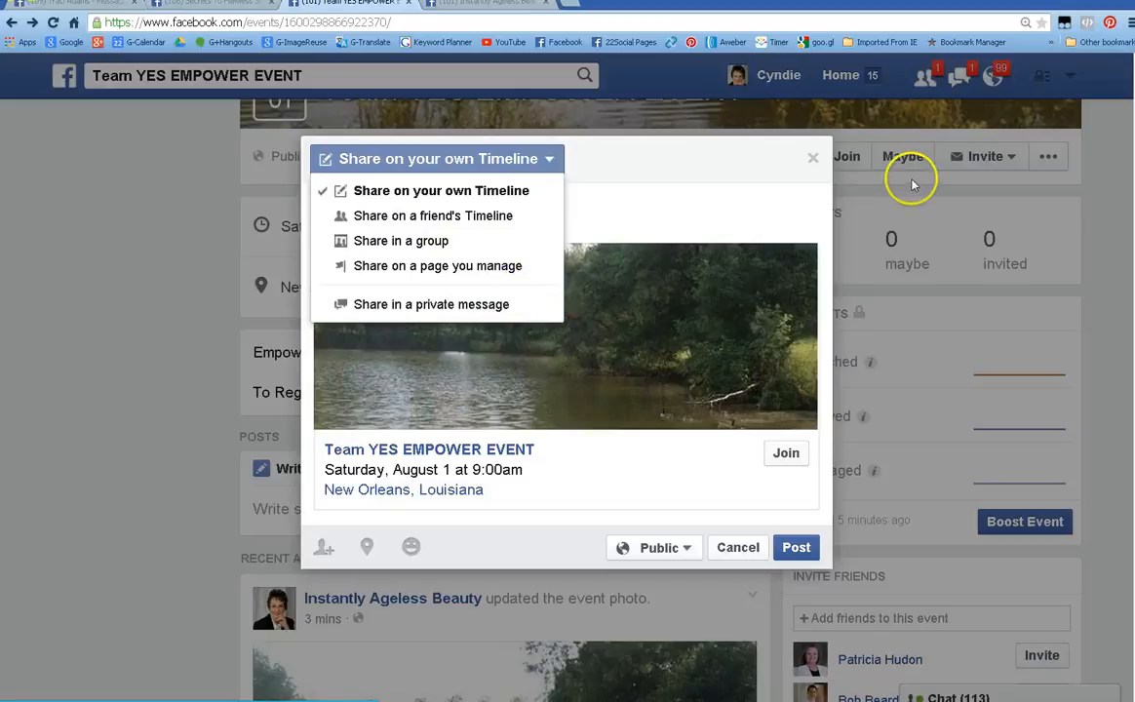
click(815, 160)
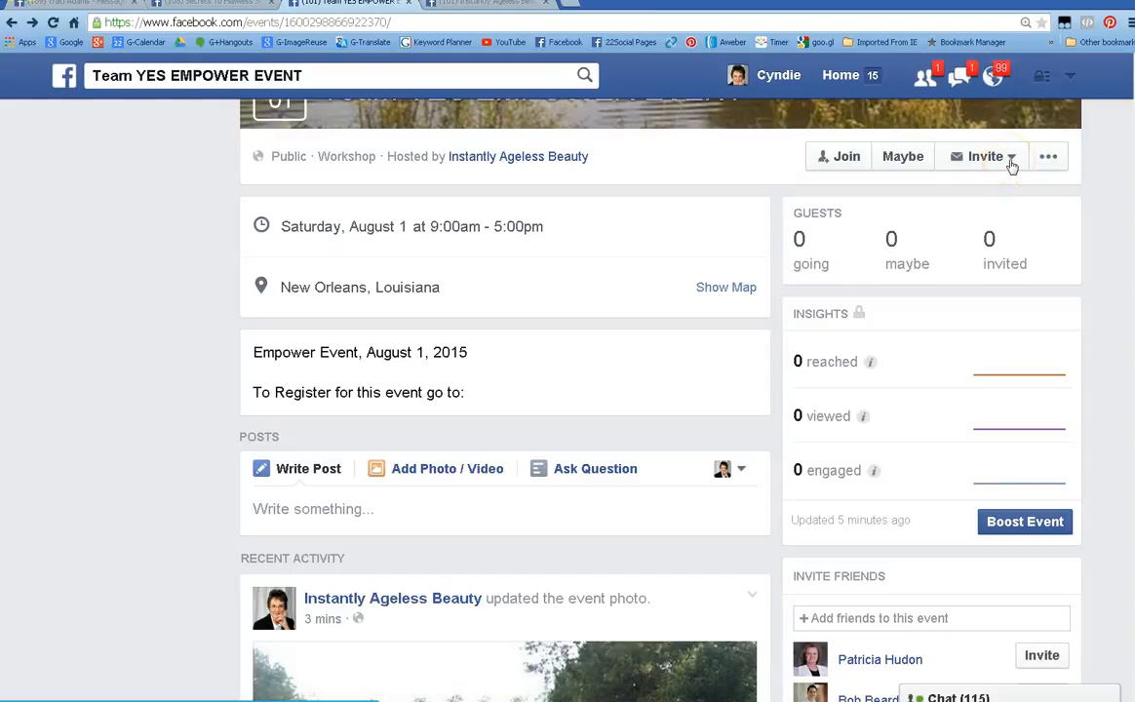
Respond Maybe to the event and keep that choice after checking the other attendance responses.
click(988, 163)
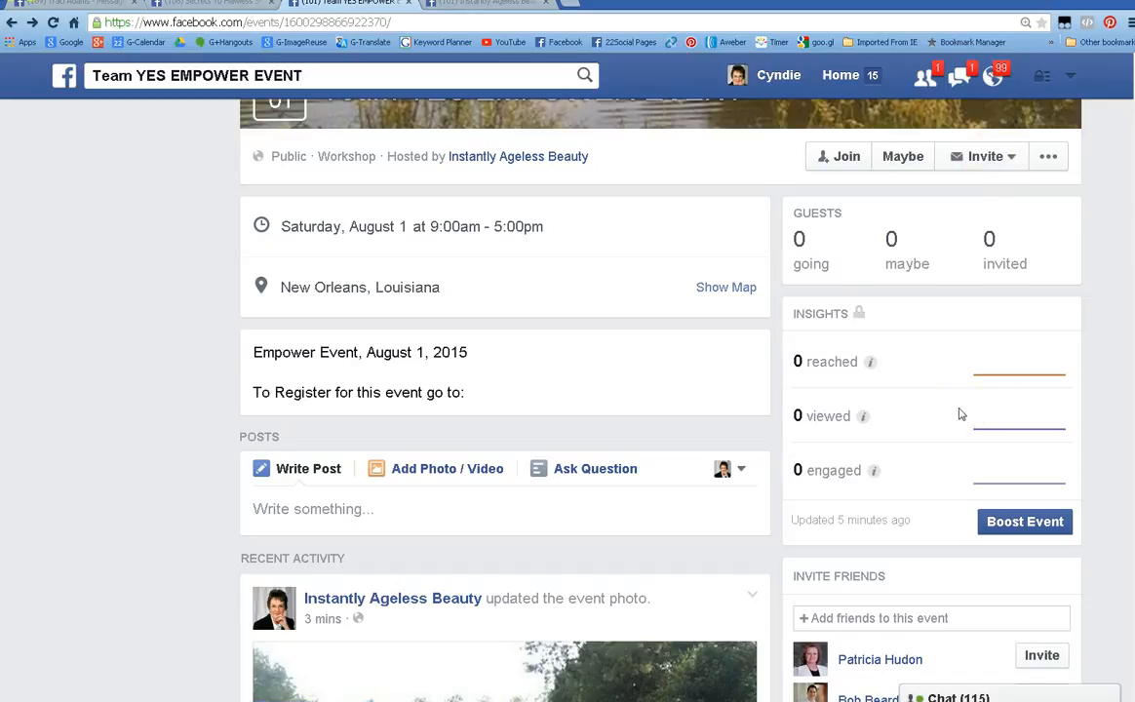
click(1010, 158)
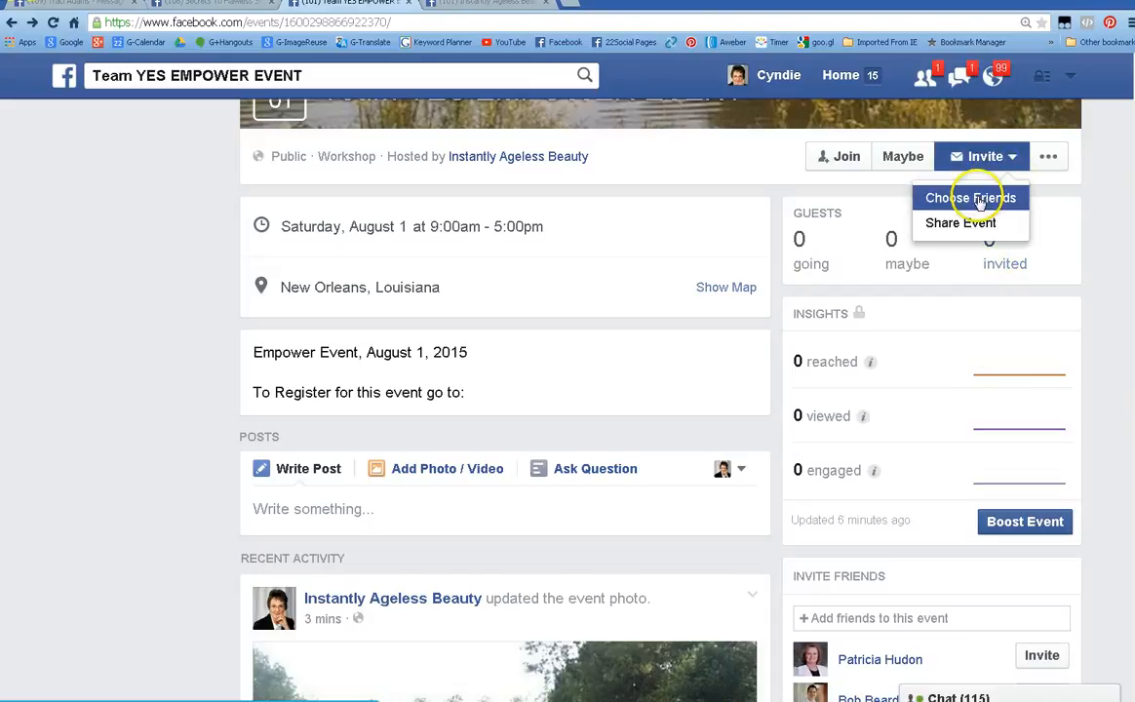
click(905, 158)
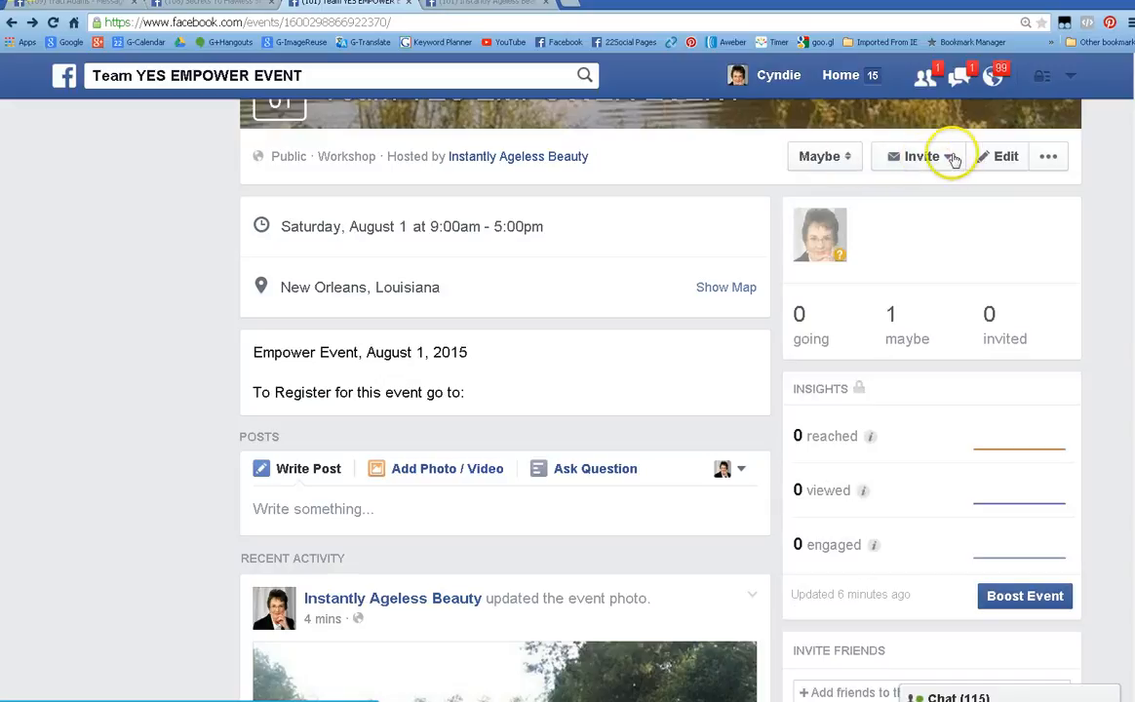
click(944, 158)
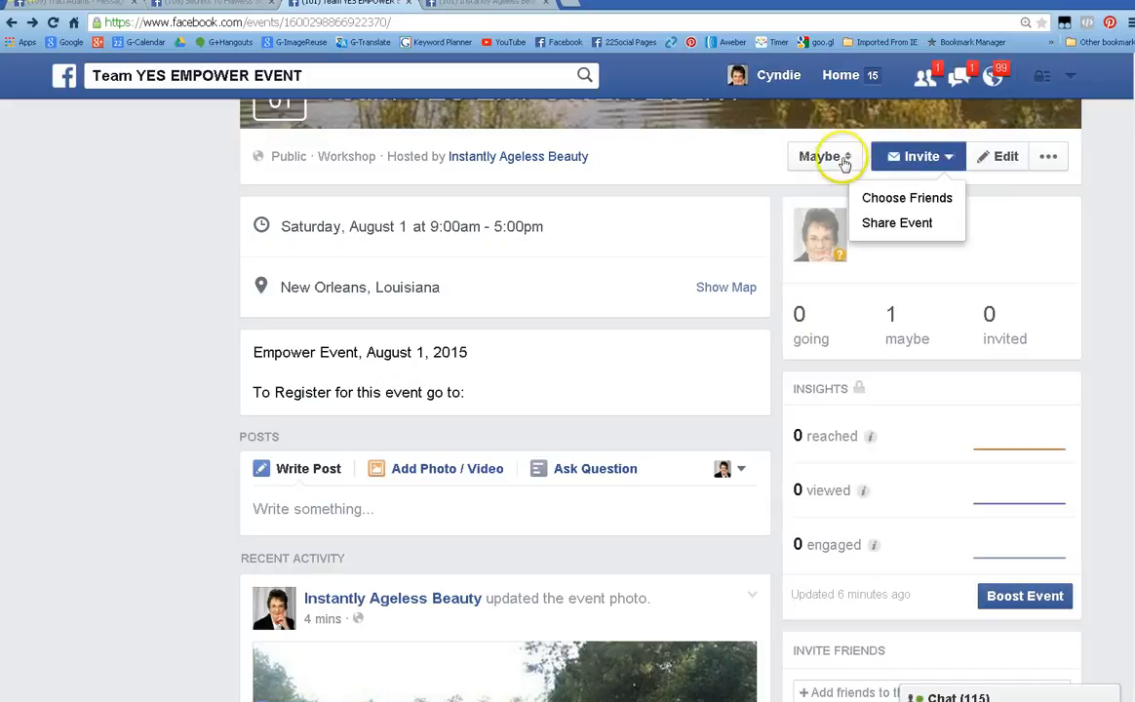
click(849, 158)
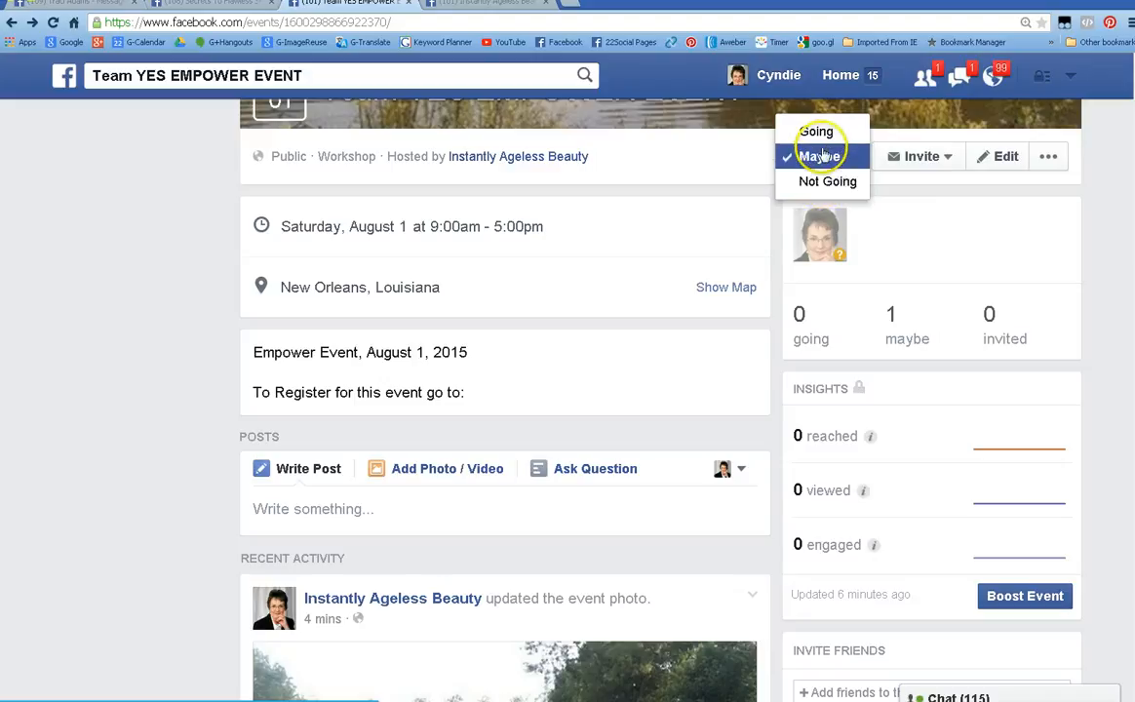
click(823, 155)
Check the invite options, the event's edit form and the additional actions offered after responding to the event.
click(923, 158)
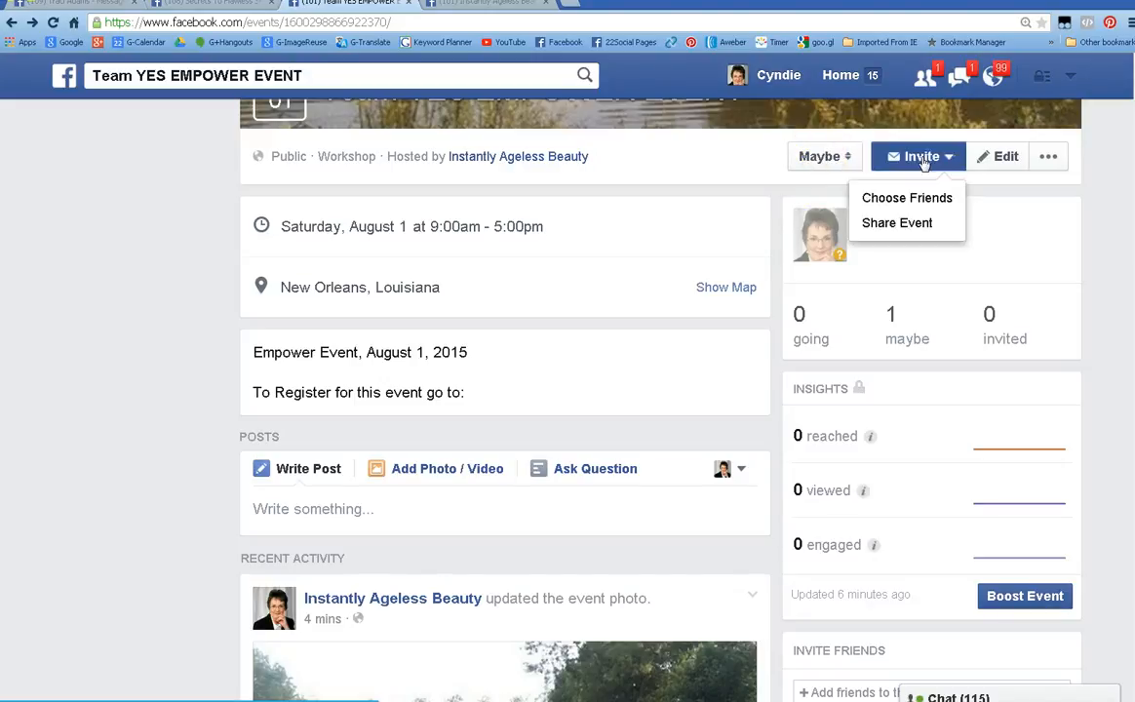
click(1003, 157)
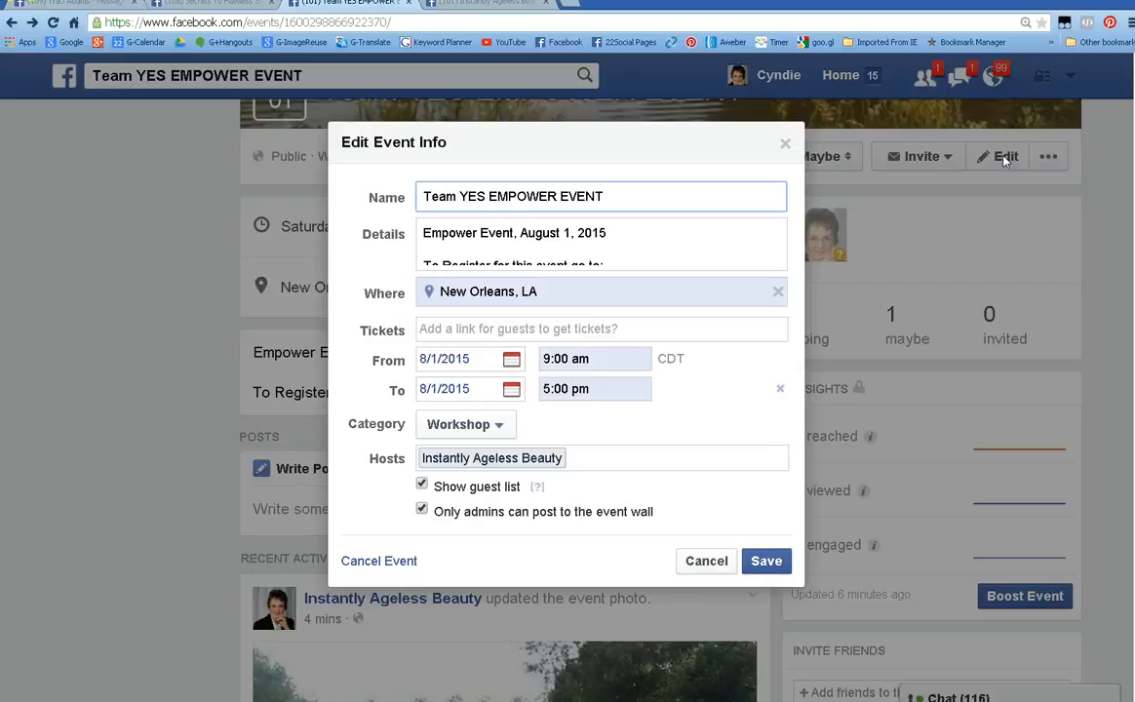
click(1113, 151)
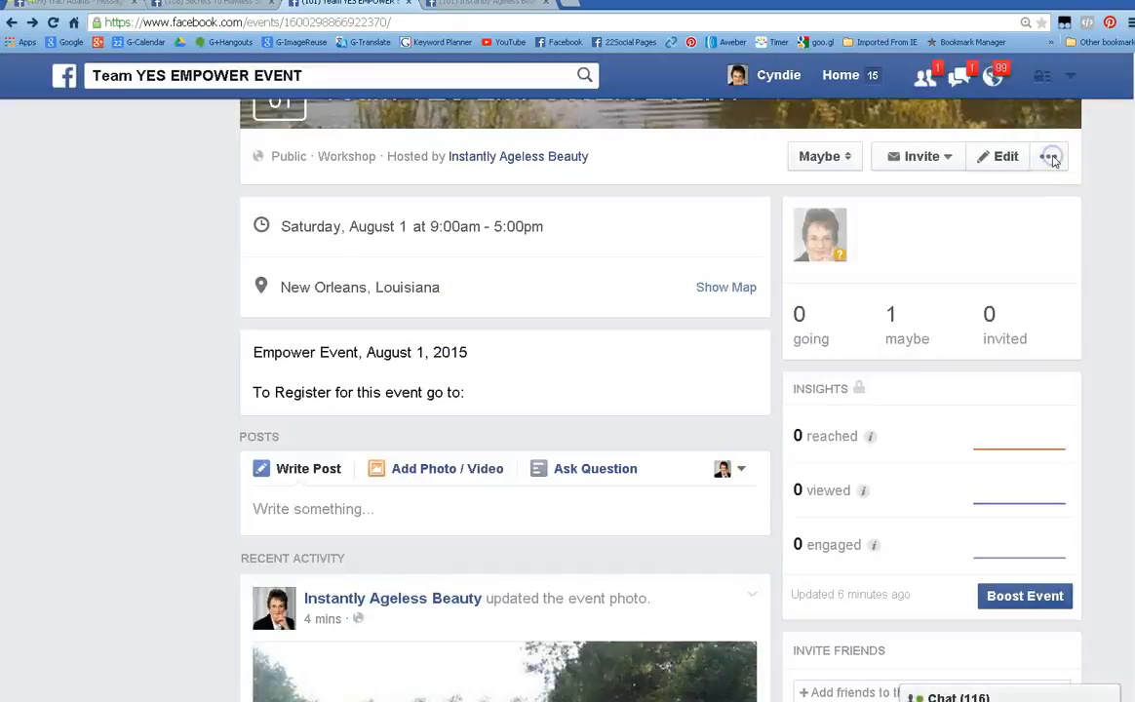
click(1048, 159)
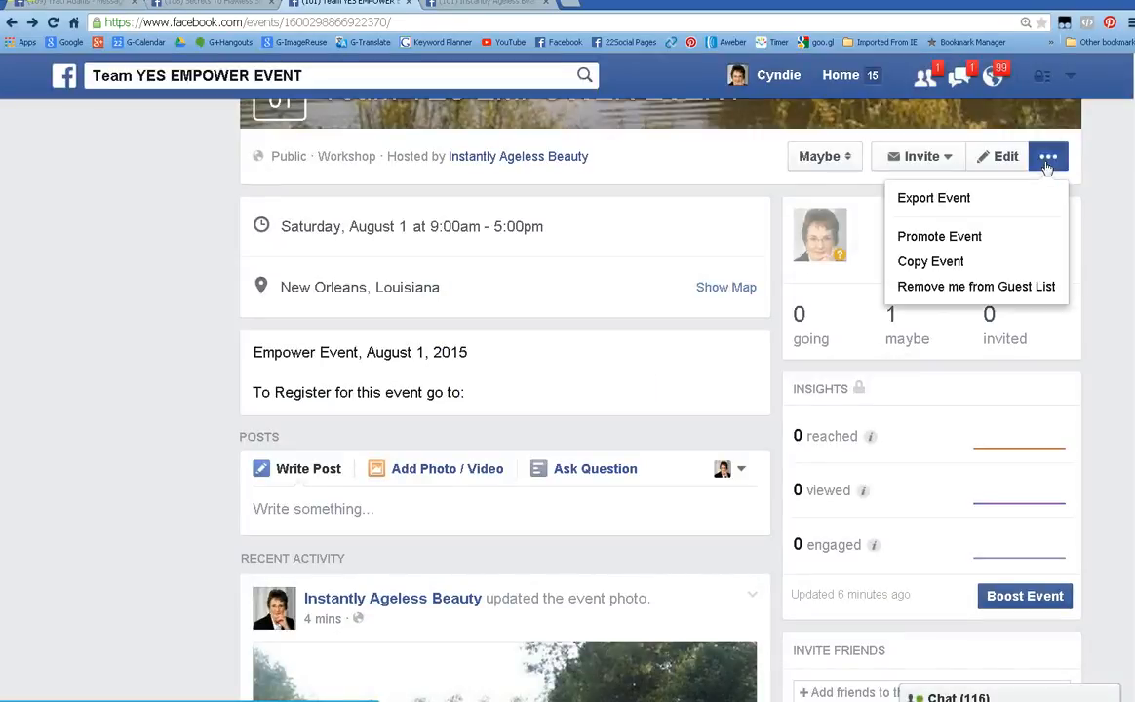